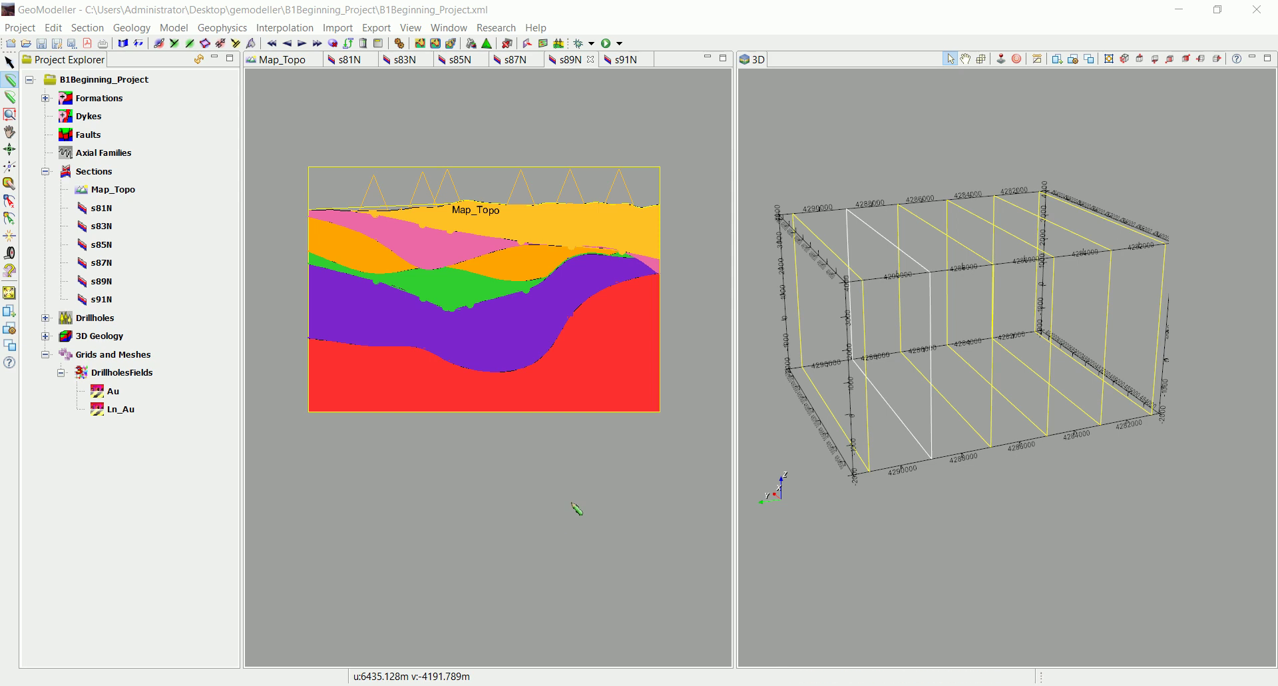
- Orbit the 3D model box from another side and select the Ln_Au field under DrillholesFields
{"action": "left_click_drag", "start_coordinate": [850, 366], "coordinate": [946, 453]}
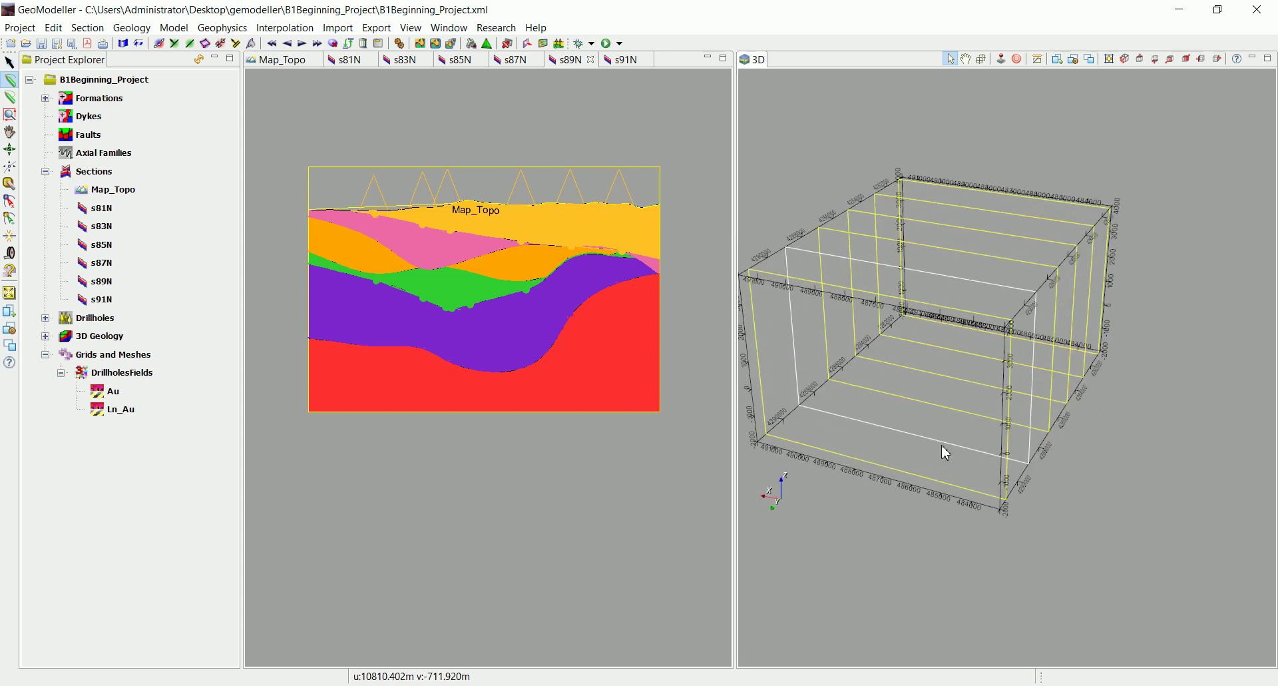
{"action": "left_click", "coordinate": [124, 410]}
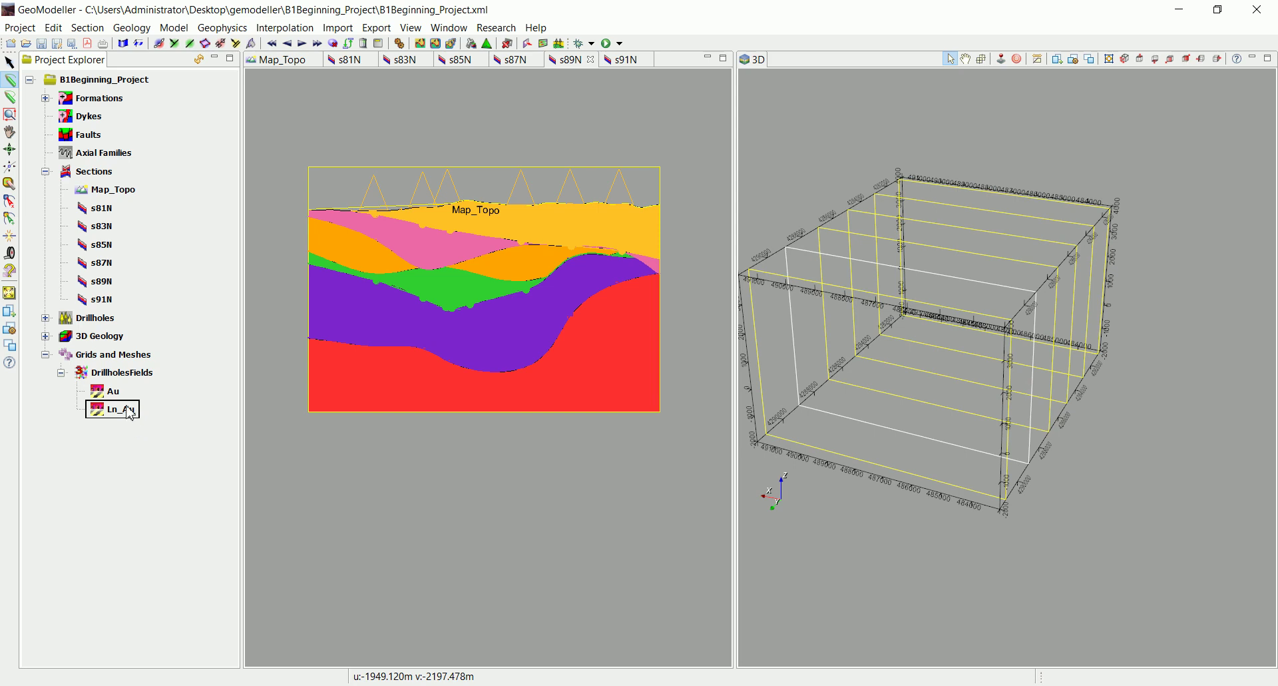
{"action": "left_click_drag", "start_coordinate": [974, 356], "coordinate": [1036, 277]}
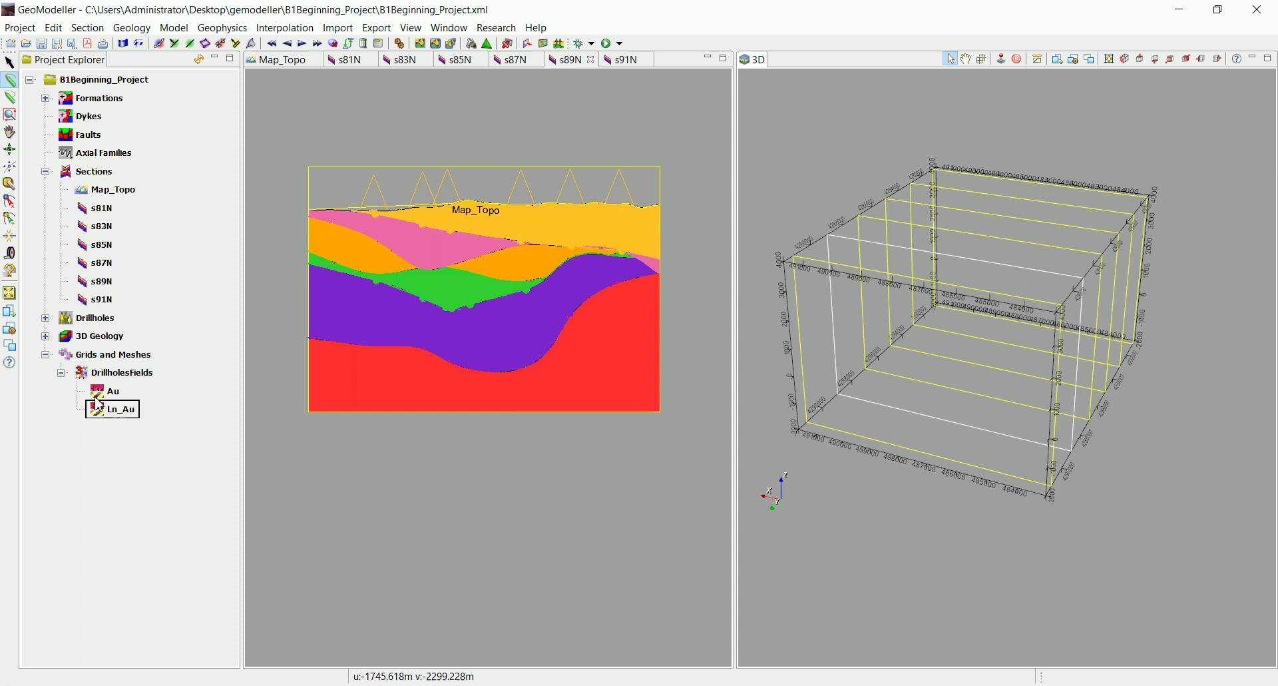
- Launch Inverse Distance Interpolation on Ln_Au, targeting a new grid named inv_log_AU
{"action": "right_click", "coordinate": [119, 416]}
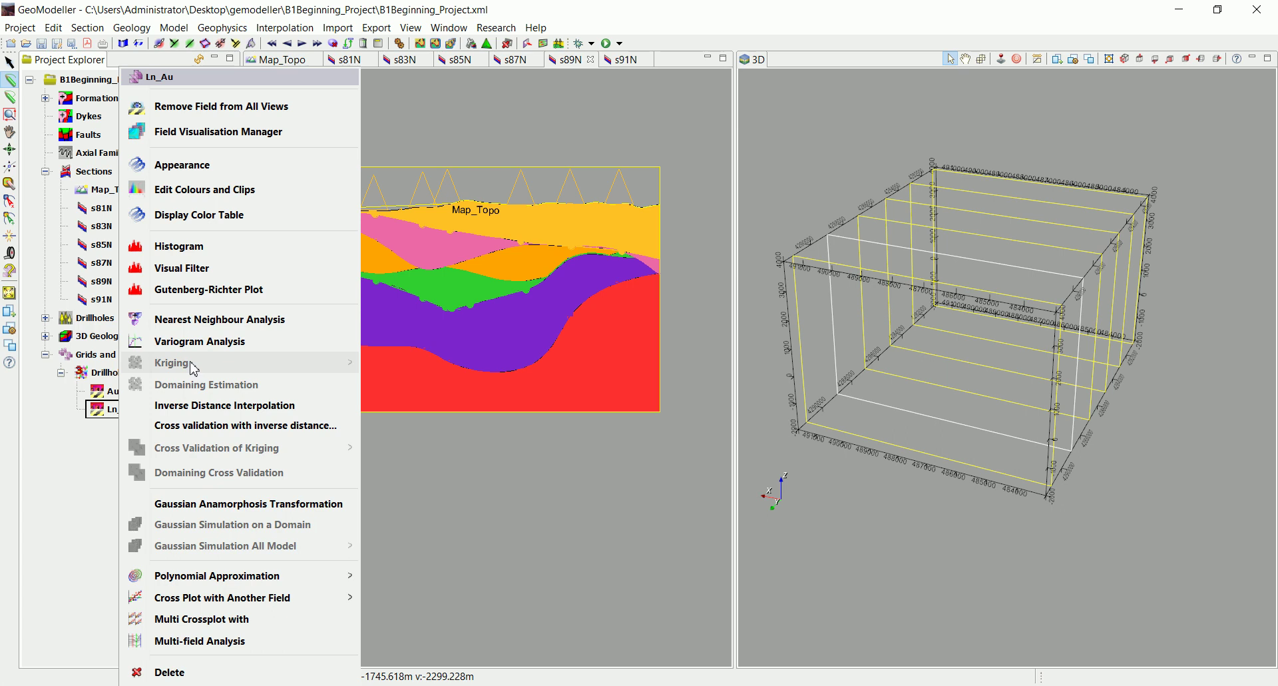
{"action": "left_click", "coordinate": [224, 406]}
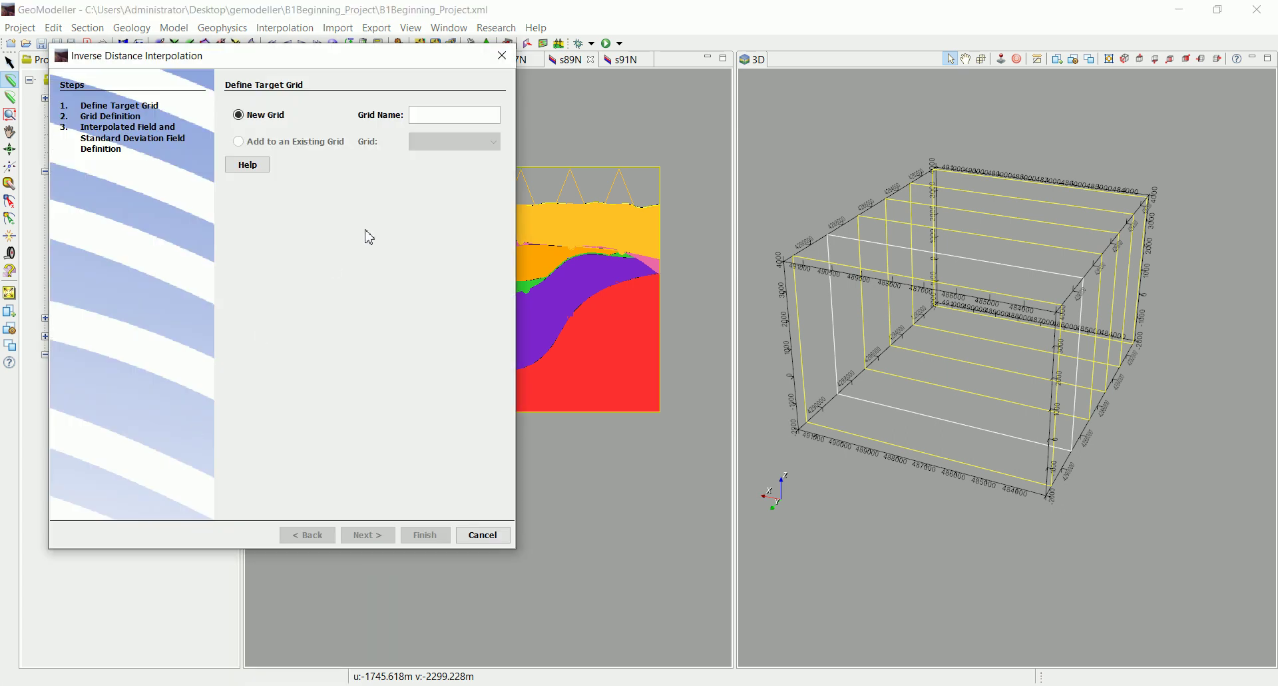
{"action": "type", "text": "inv_log_AU"}
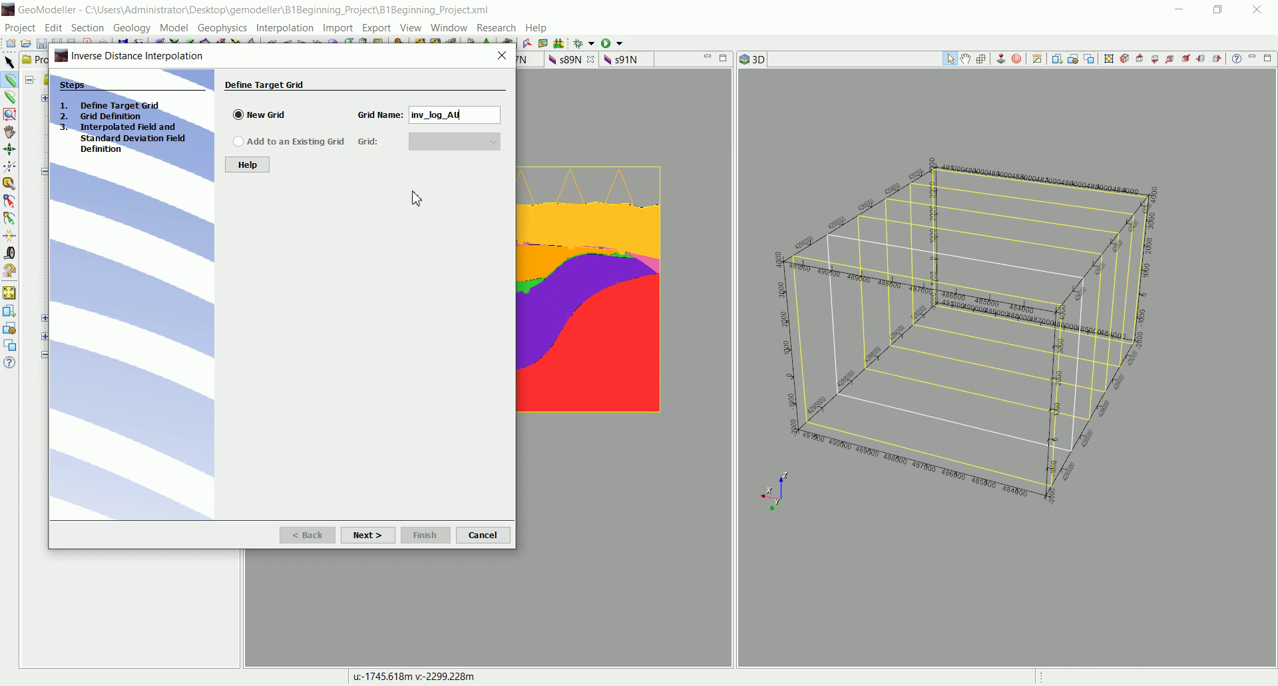
- Define the interpolation grid with a fixed cell size of 250
{"action": "left_click", "coordinate": [364, 536]}
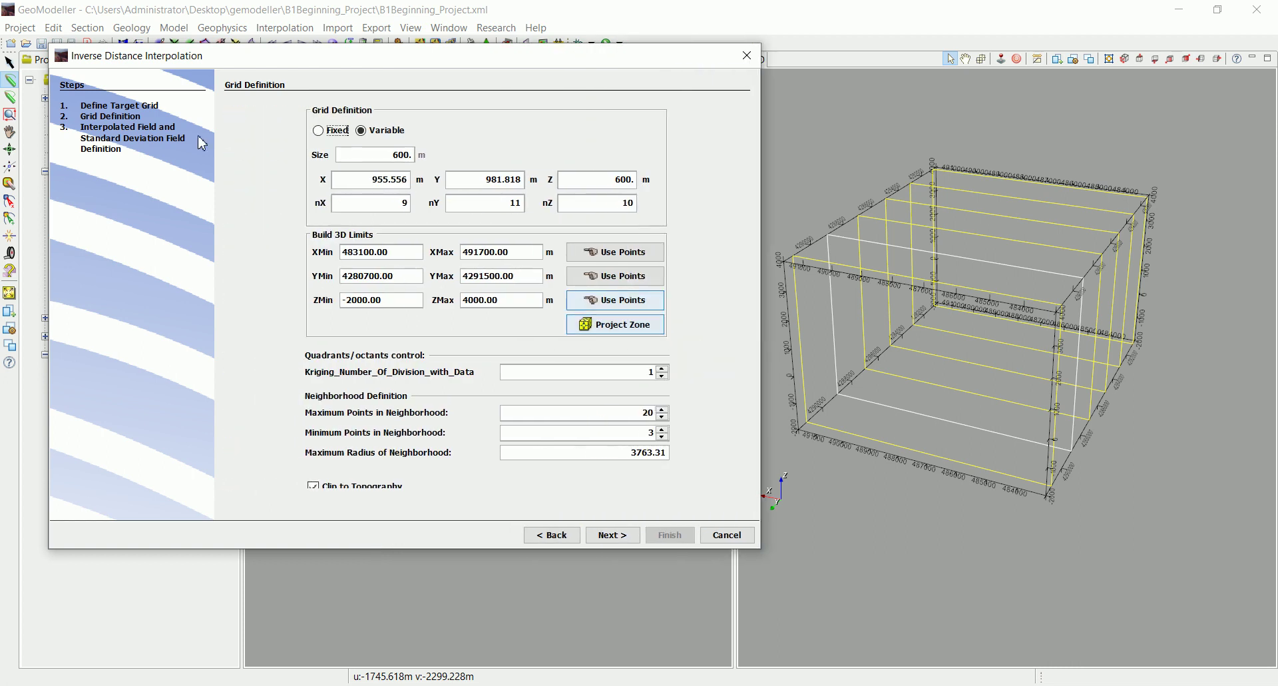
{"action": "left_click", "coordinate": [325, 130]}
{"action": "left_click_drag", "start_coordinate": [384, 155], "coordinate": [448, 163]}
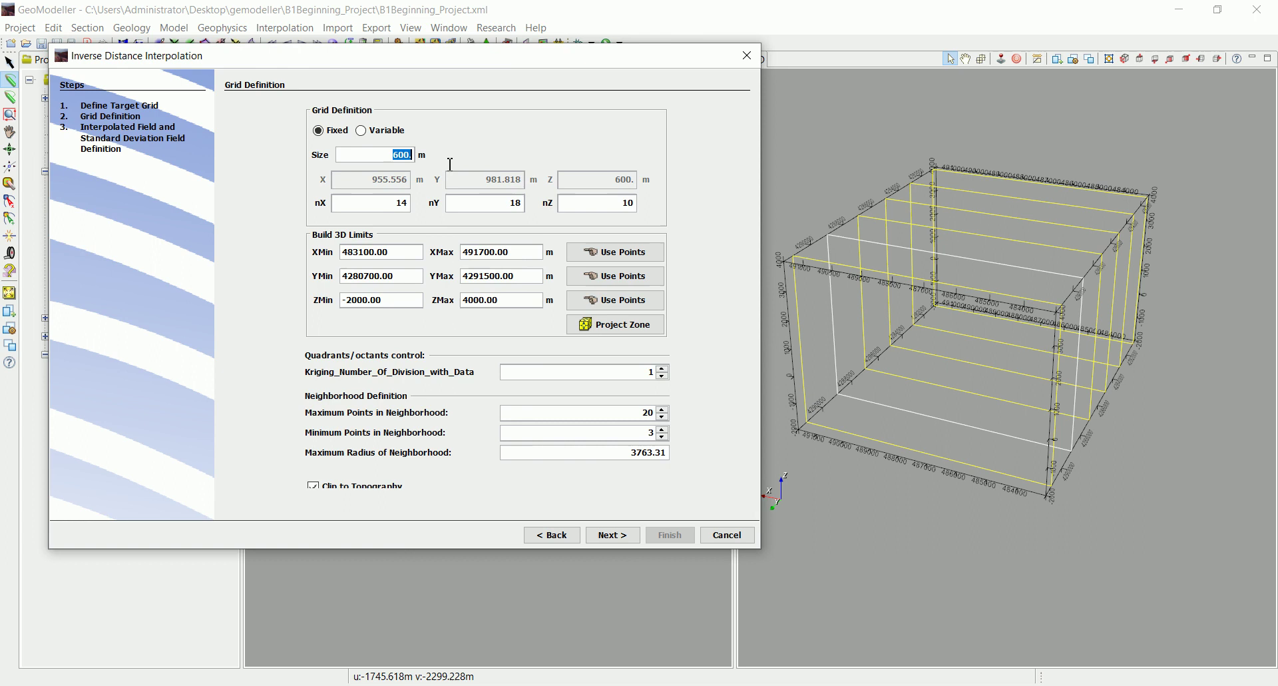
{"action": "type", "text": "250"}
- Name the output field inv_log_au and run the interpolation
{"action": "left_click", "coordinate": [606, 535]}
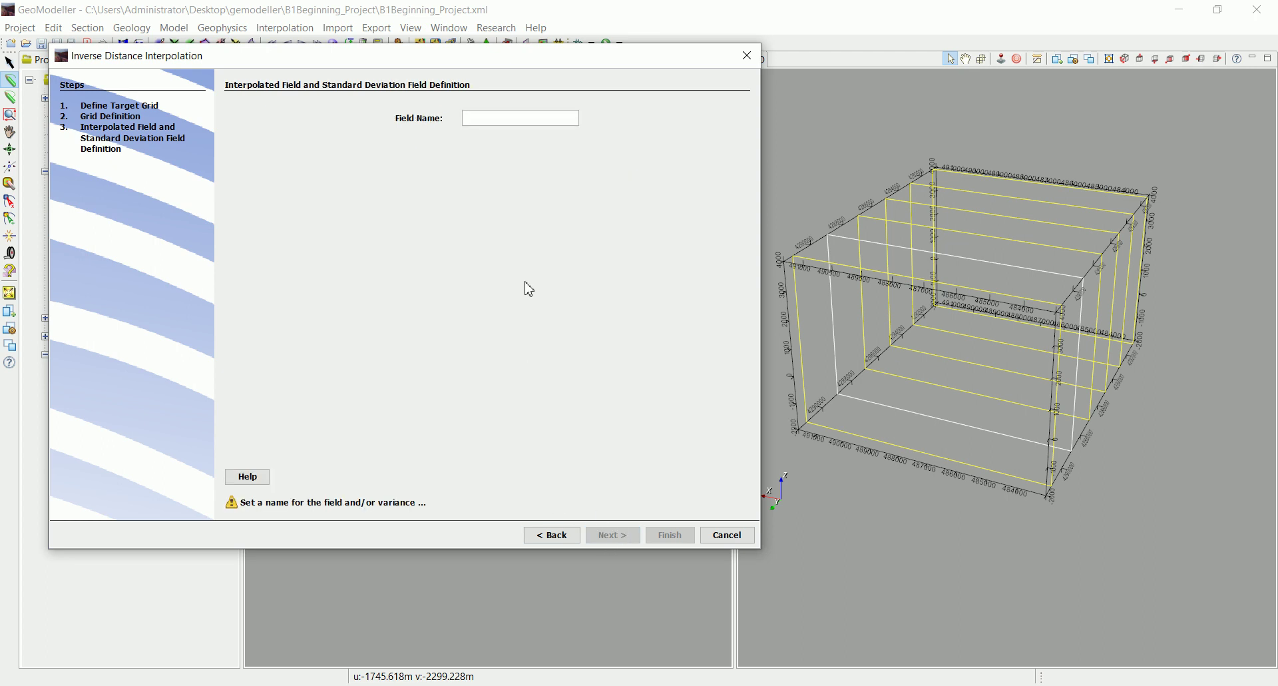
{"action": "type", "text": "inv"}
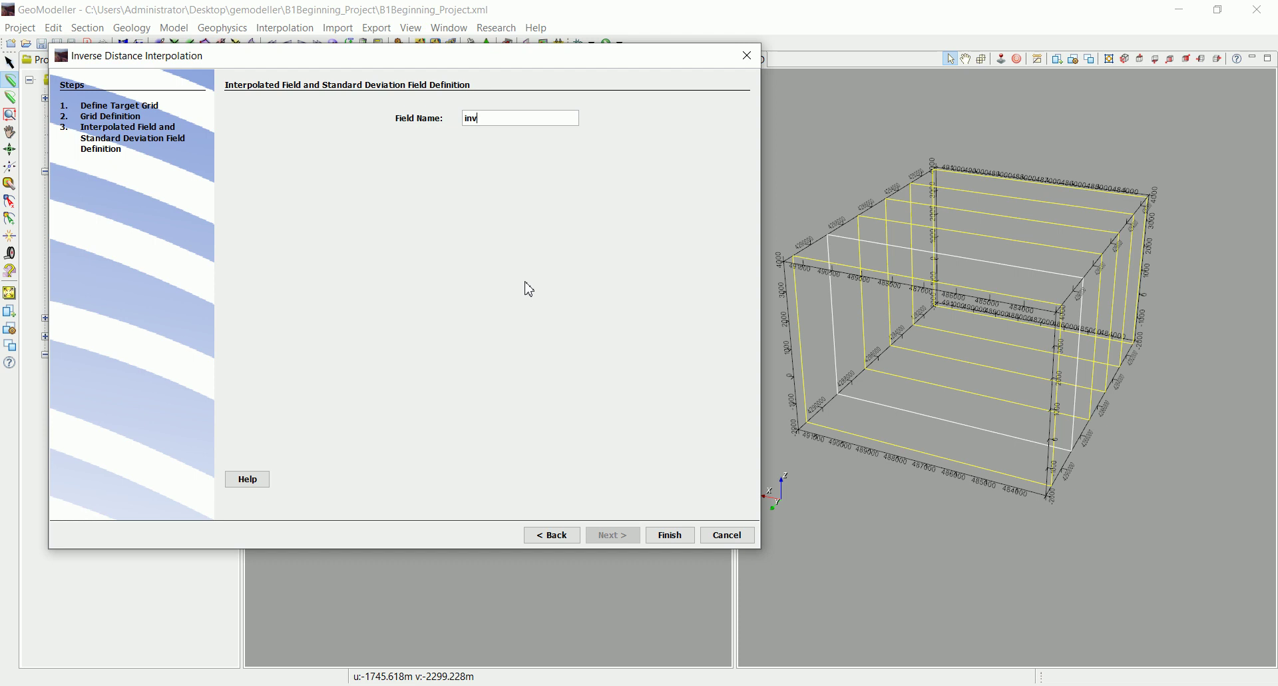
{"action": "type", "text": "_log_au"}
{"action": "left_click", "coordinate": [683, 536]}
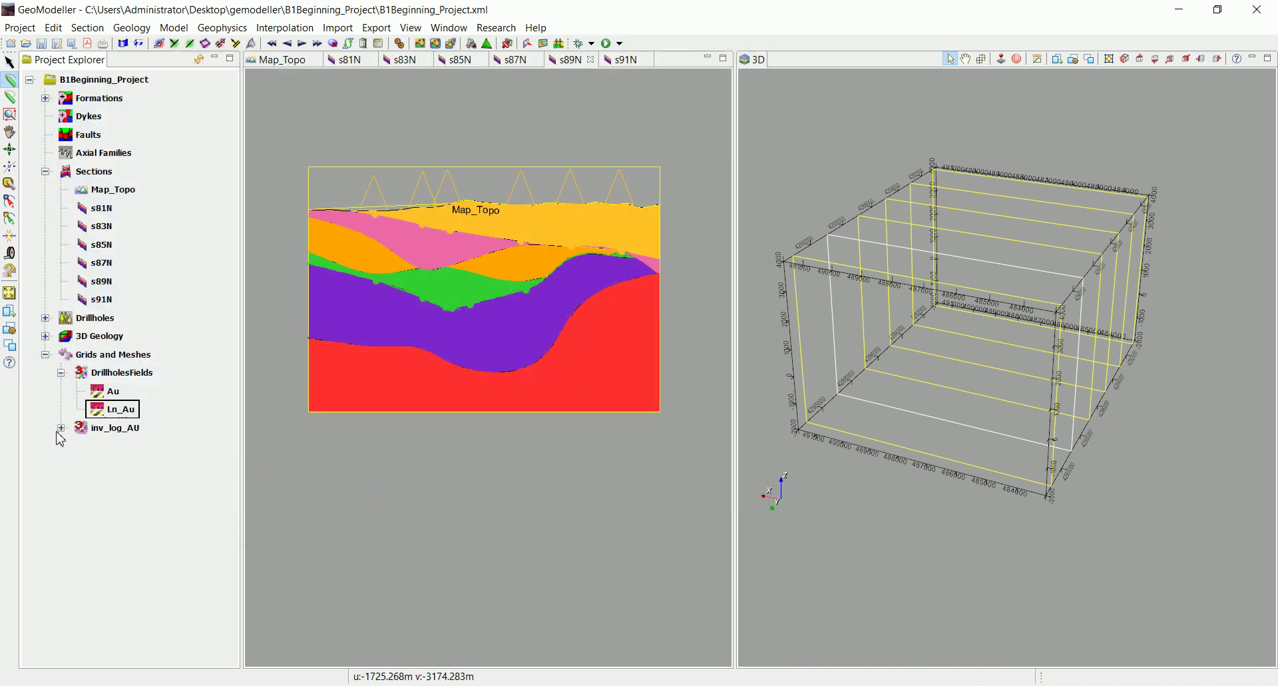
- Expand inv_log_AU and enable View MeshGrid in 3D and All sections in 3D for inv_log_au
{"action": "left_click", "coordinate": [60, 428]}
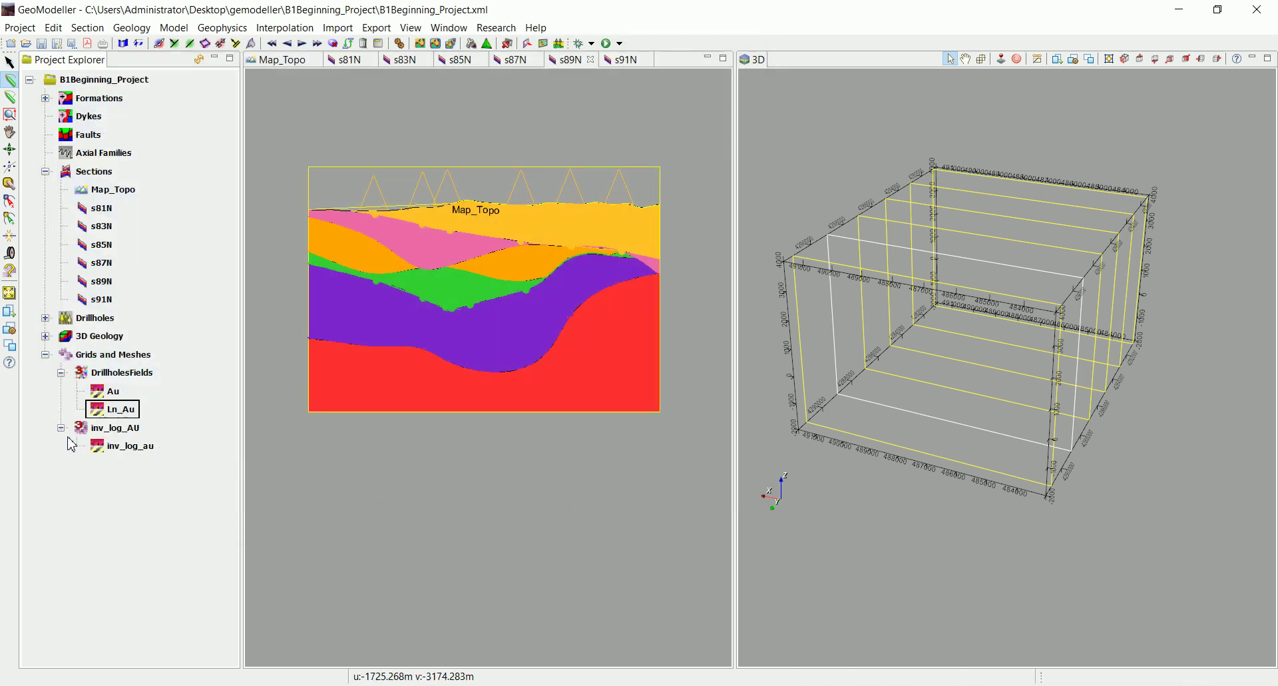
{"action": "left_click", "coordinate": [120, 449]}
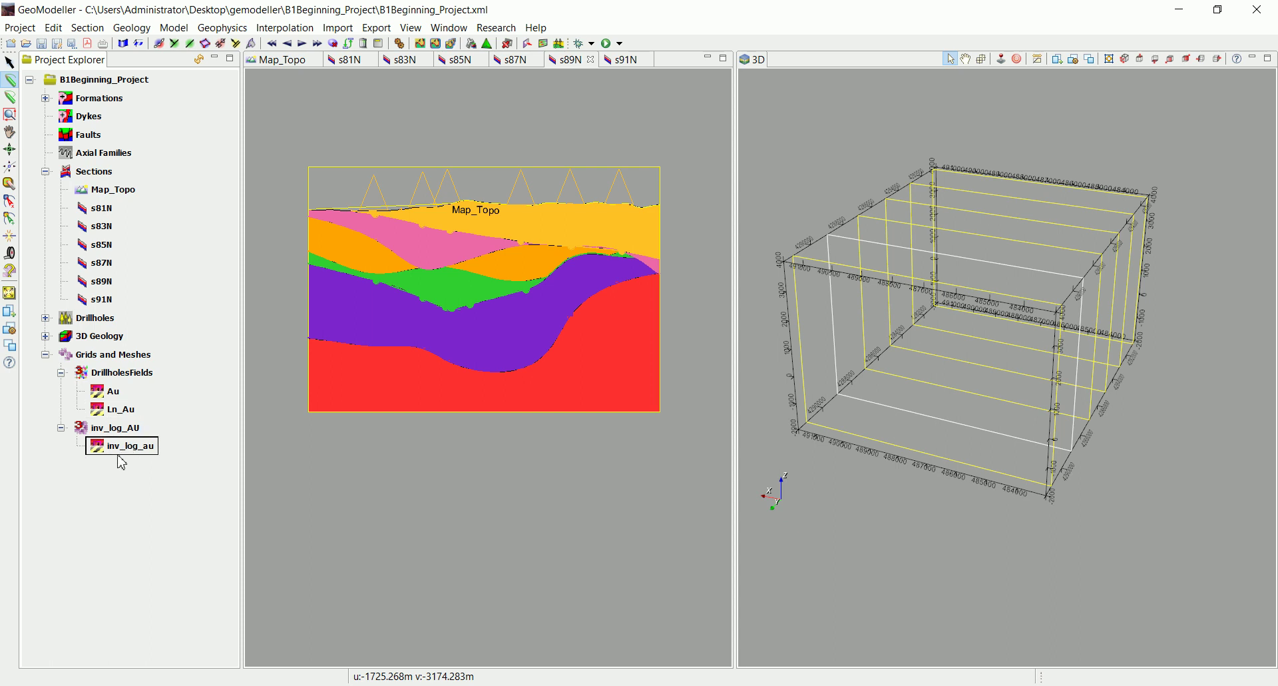
{"action": "right_click", "coordinate": [125, 445]}
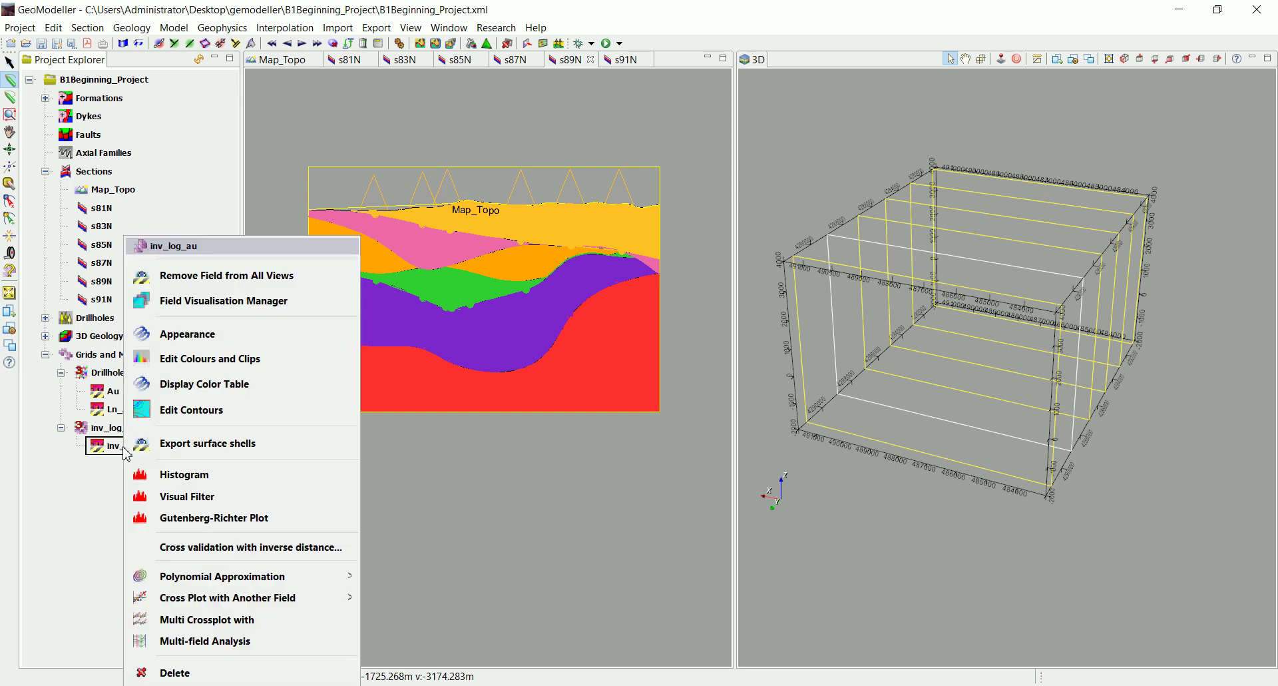
{"action": "left_click", "coordinate": [204, 311]}
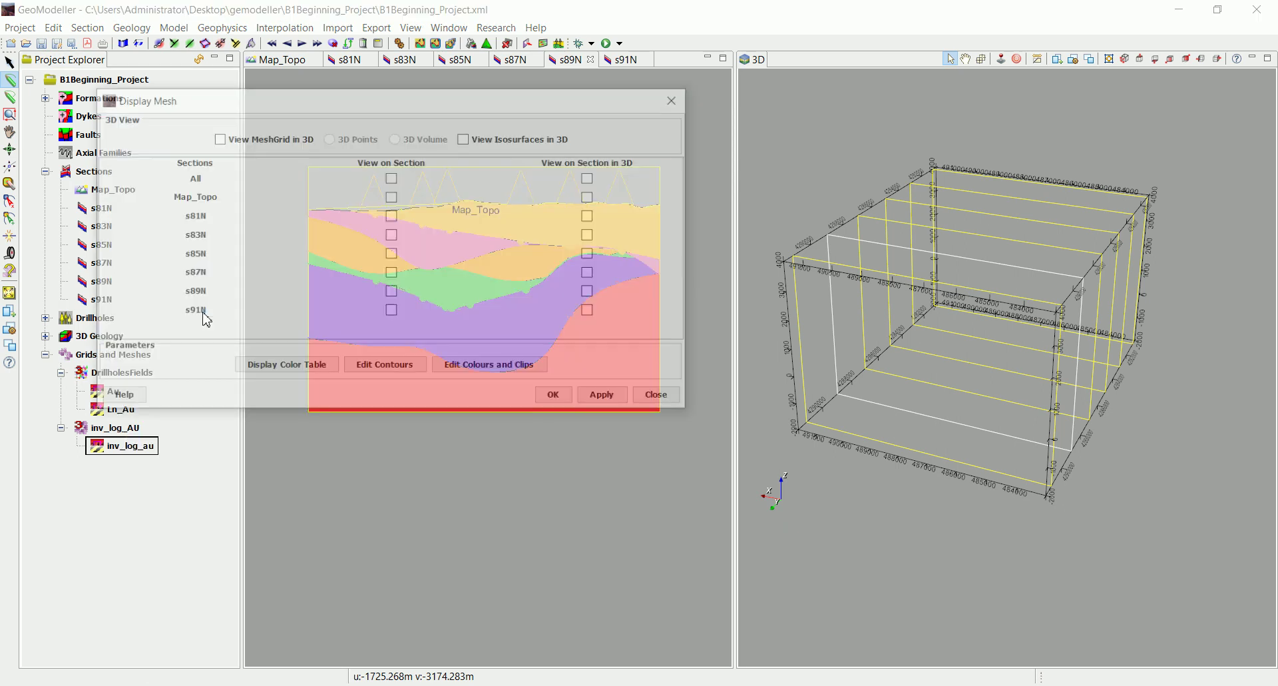
{"action": "left_click", "coordinate": [229, 141]}
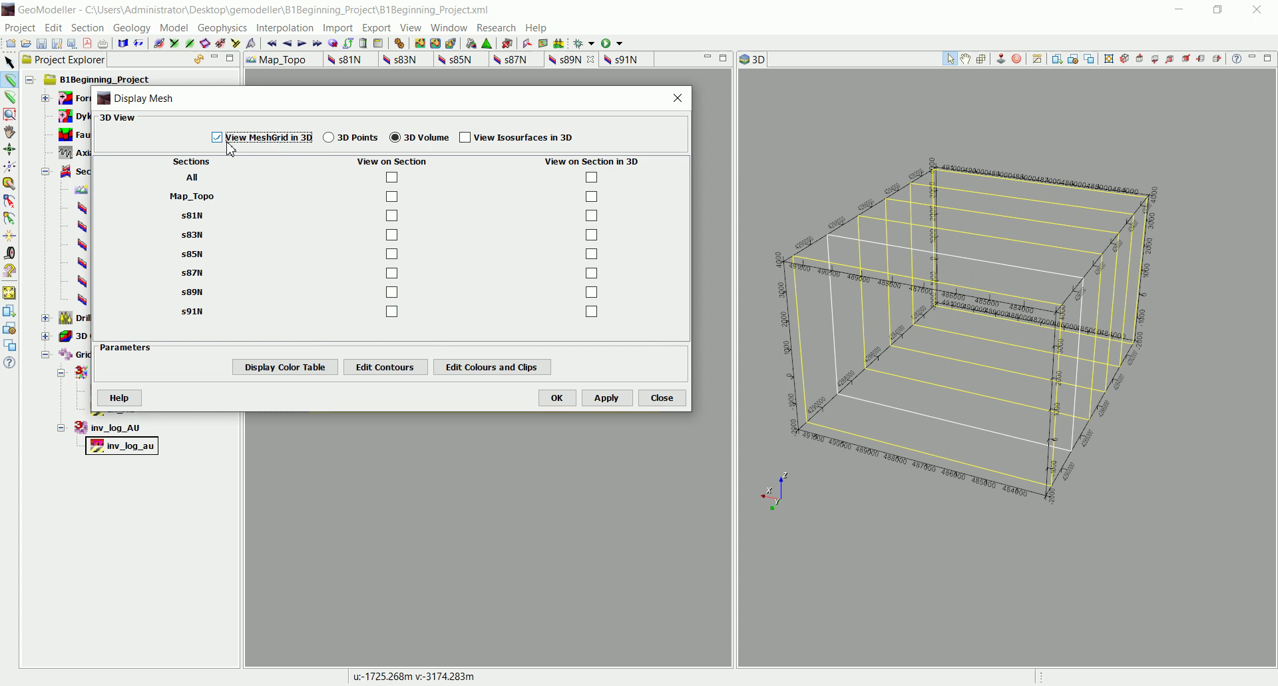
{"action": "left_click", "coordinate": [592, 177]}
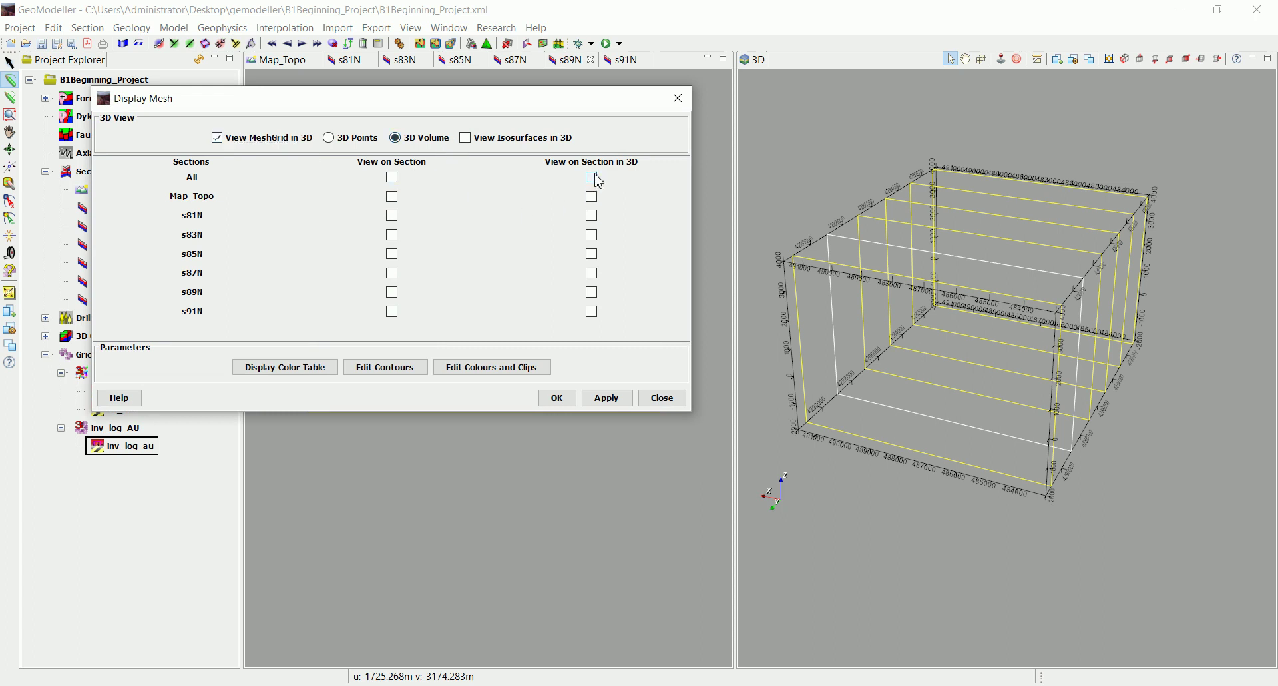
{"action": "left_click", "coordinate": [557, 398]}
{"action": "left_click_drag", "start_coordinate": [866, 400], "coordinate": [1029, 389]}
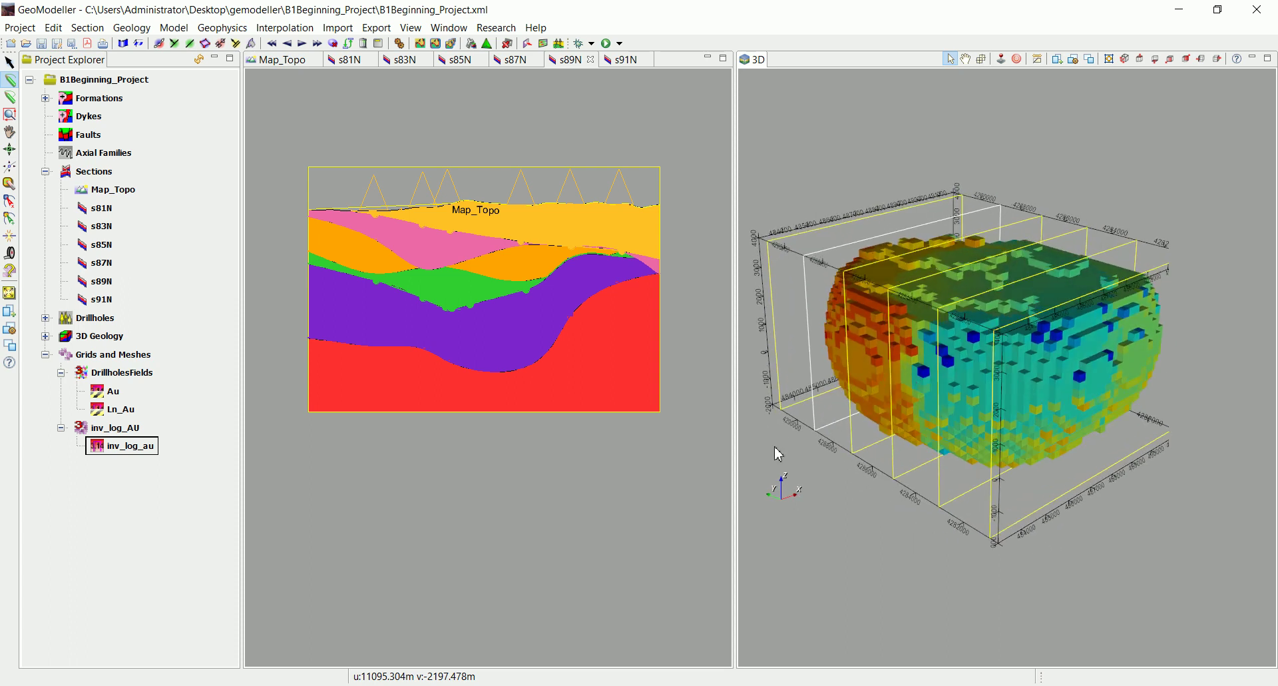
- Open the inv_log_au colour table, widen it to read the full label (about -0.25 to 1.75), then close it
{"action": "right_click", "coordinate": [105, 453]}
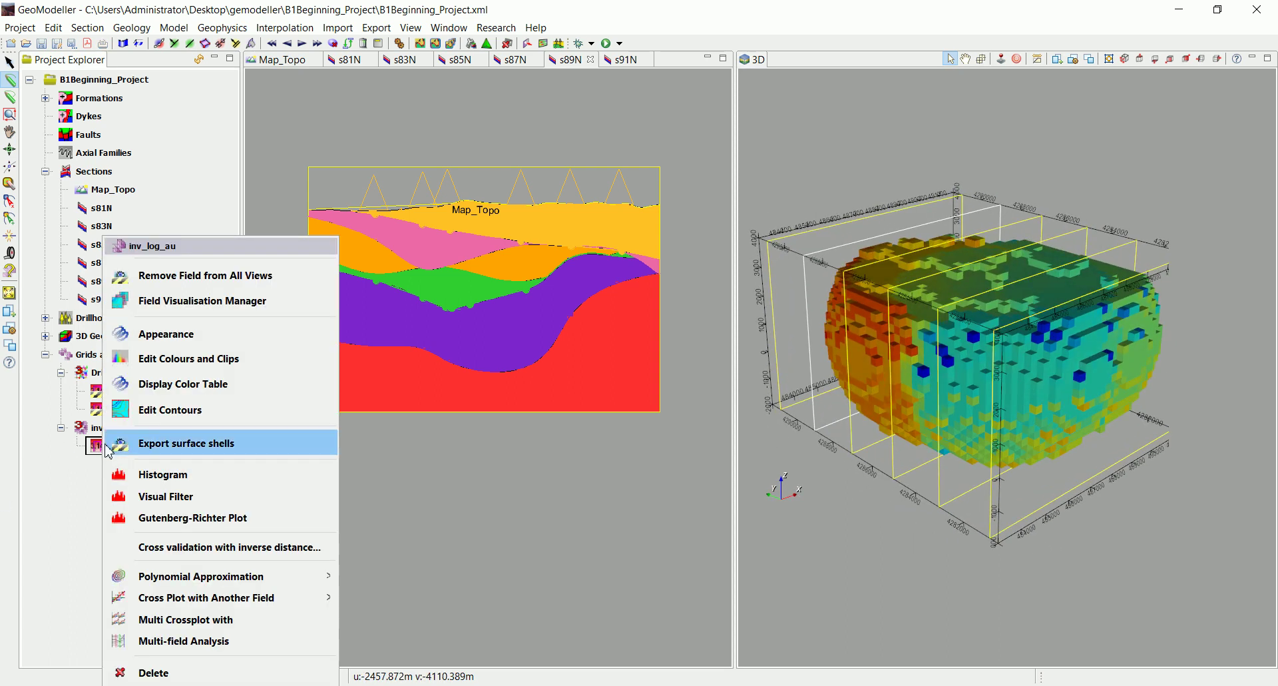
{"action": "left_click", "coordinate": [202, 386]}
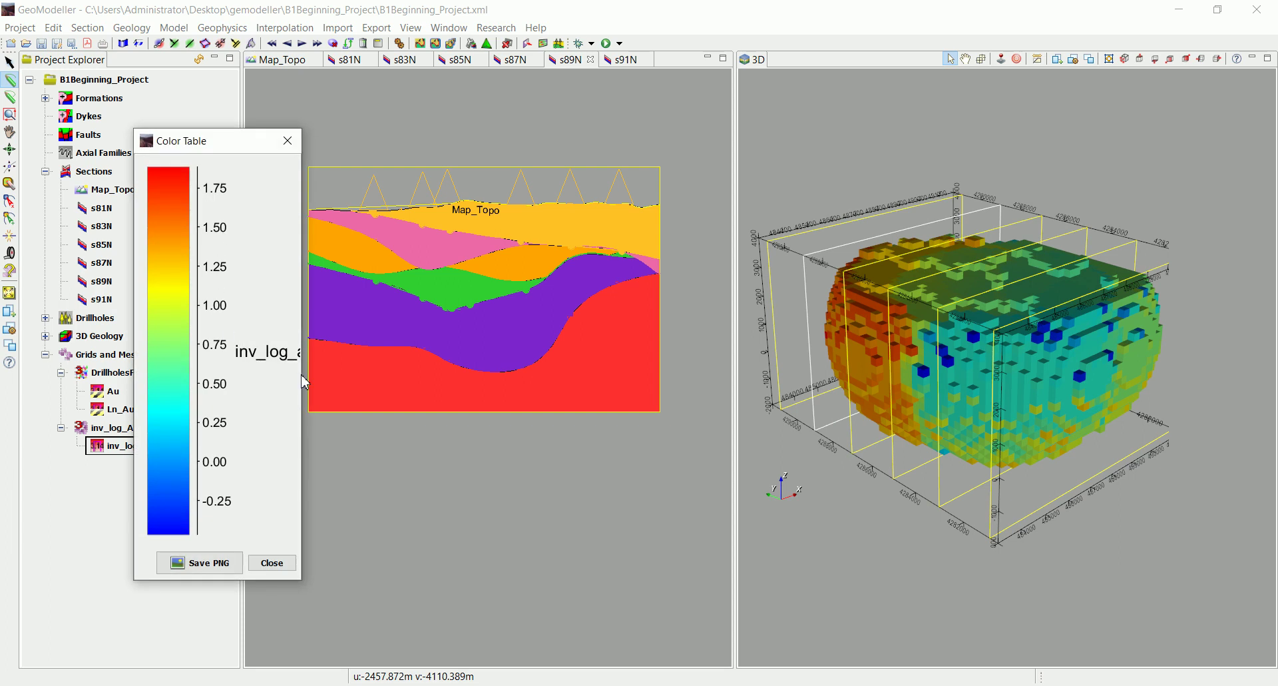
{"action": "left_click_drag", "start_coordinate": [301, 379], "coordinate": [443, 386]}
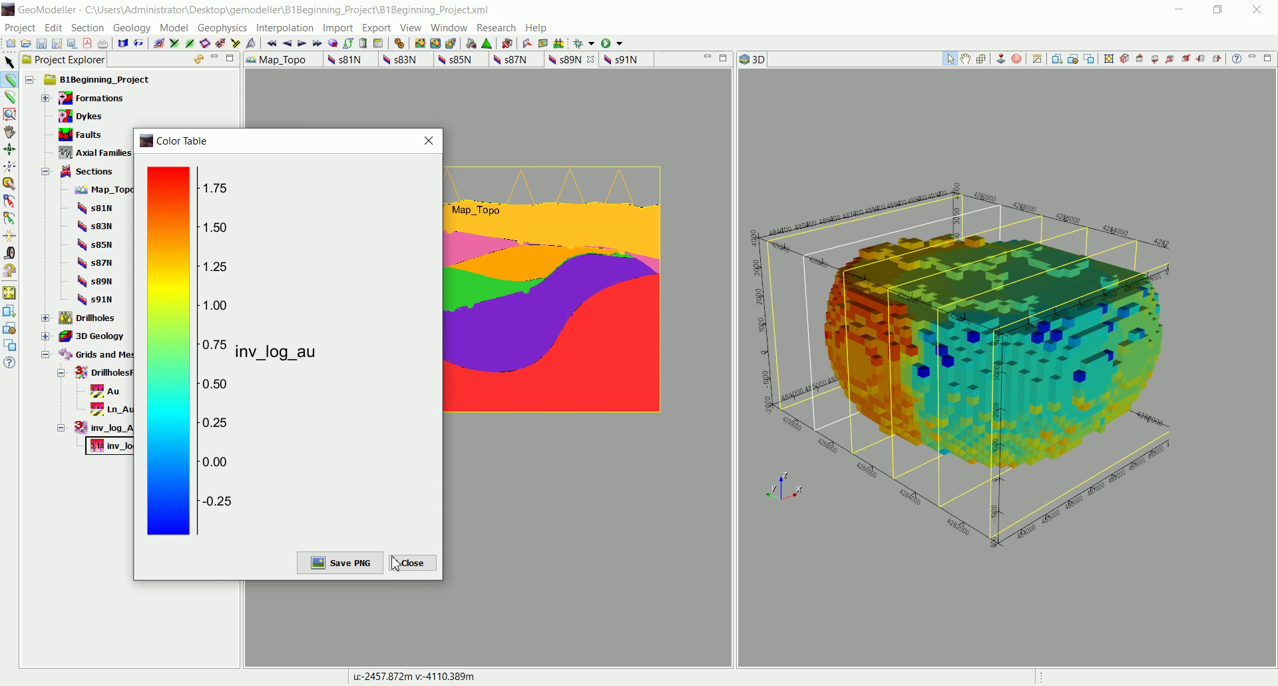
{"action": "left_click", "coordinate": [413, 563]}
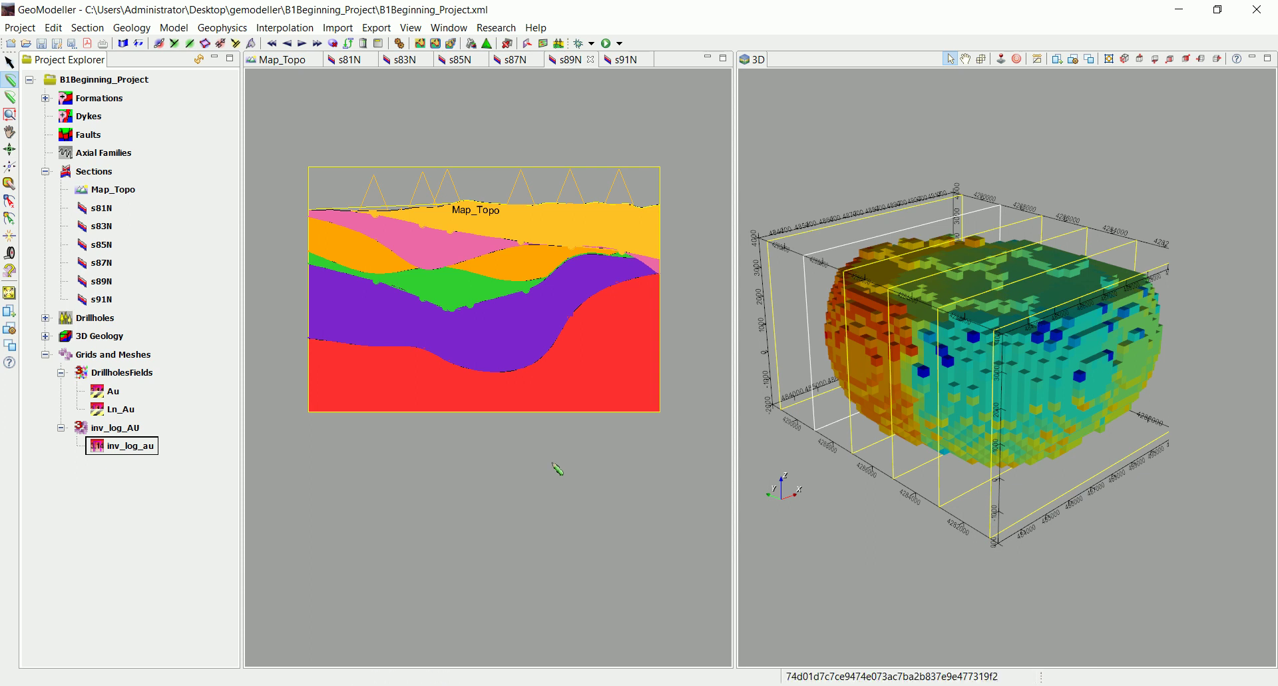
- Compute a new field on the inv_log_AU grid using the calculator expression exp( inv_log_au )
{"action": "left_click_drag", "start_coordinate": [991, 468], "coordinate": [965, 396]}
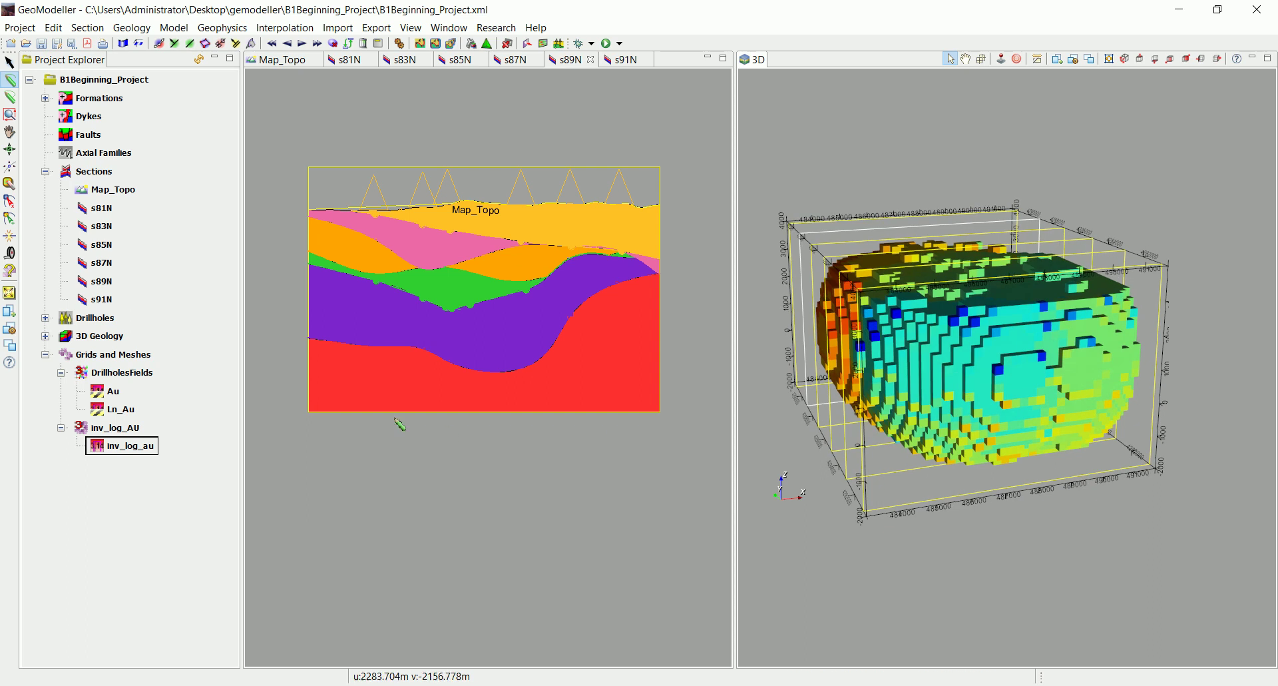
{"action": "left_click", "coordinate": [132, 428]}
{"action": "right_click", "coordinate": [130, 429]}
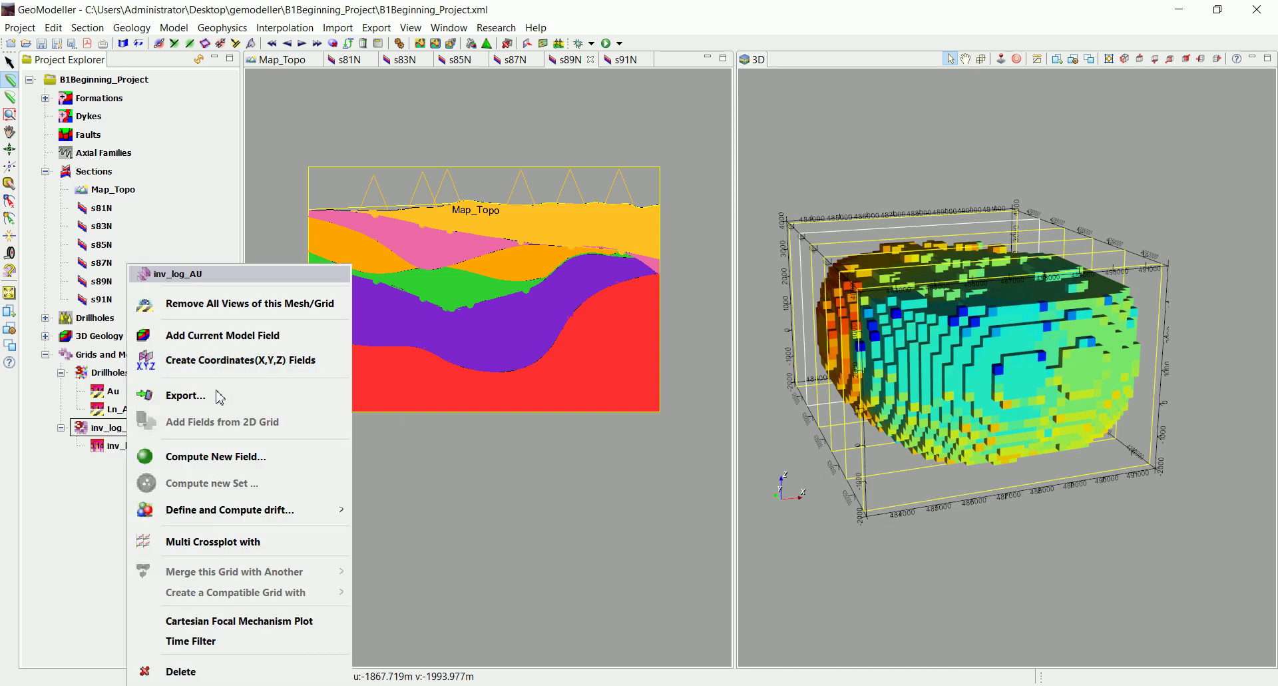
{"action": "left_click", "coordinate": [211, 457]}
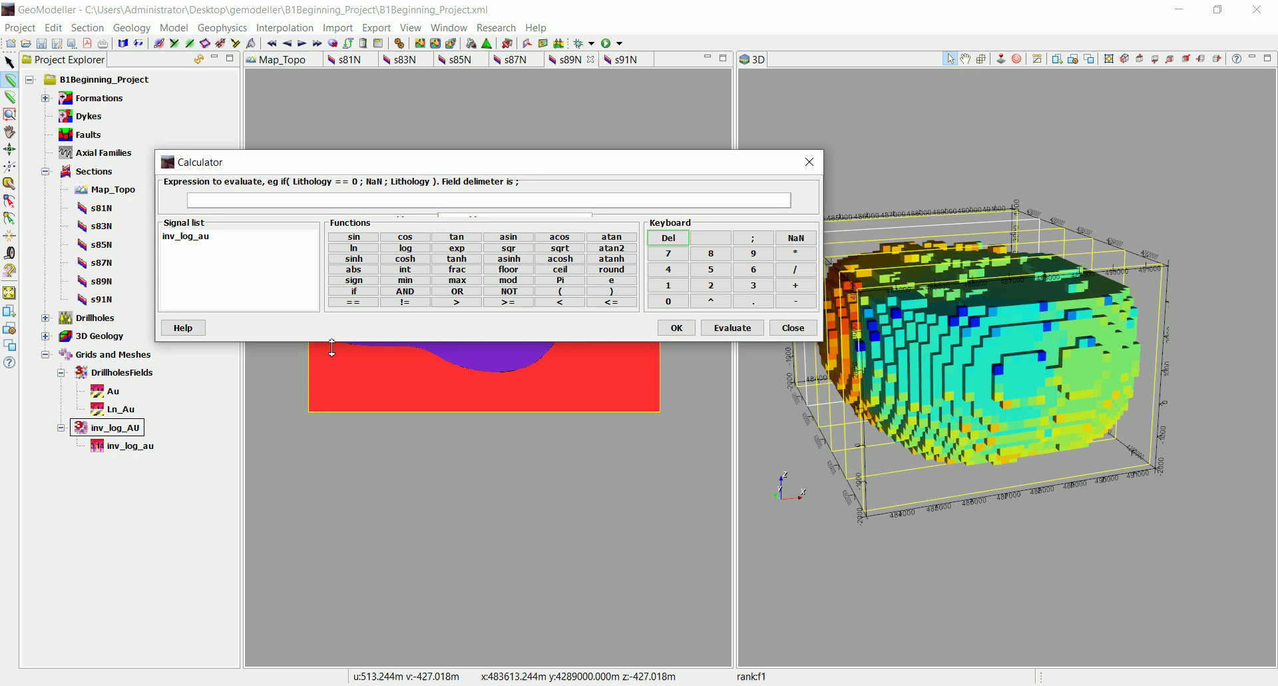
{"action": "left_click_drag", "start_coordinate": [333, 341], "coordinate": [469, 555]}
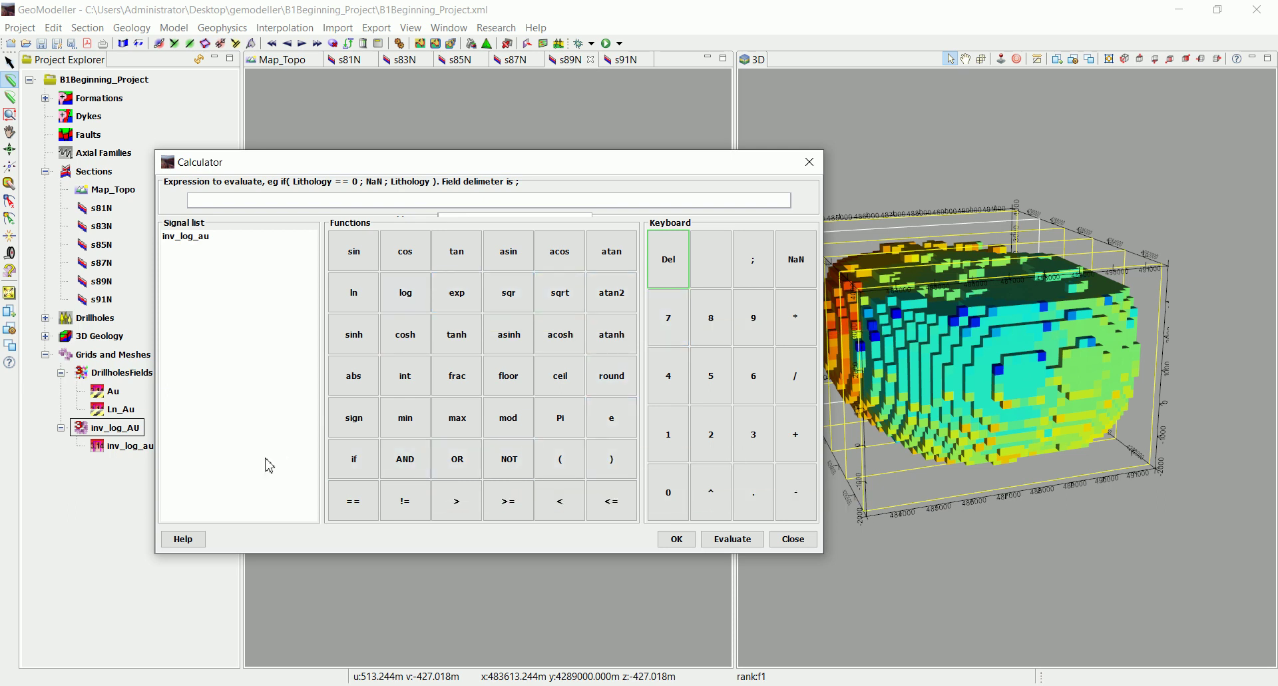
{"action": "left_click", "coordinate": [457, 292]}
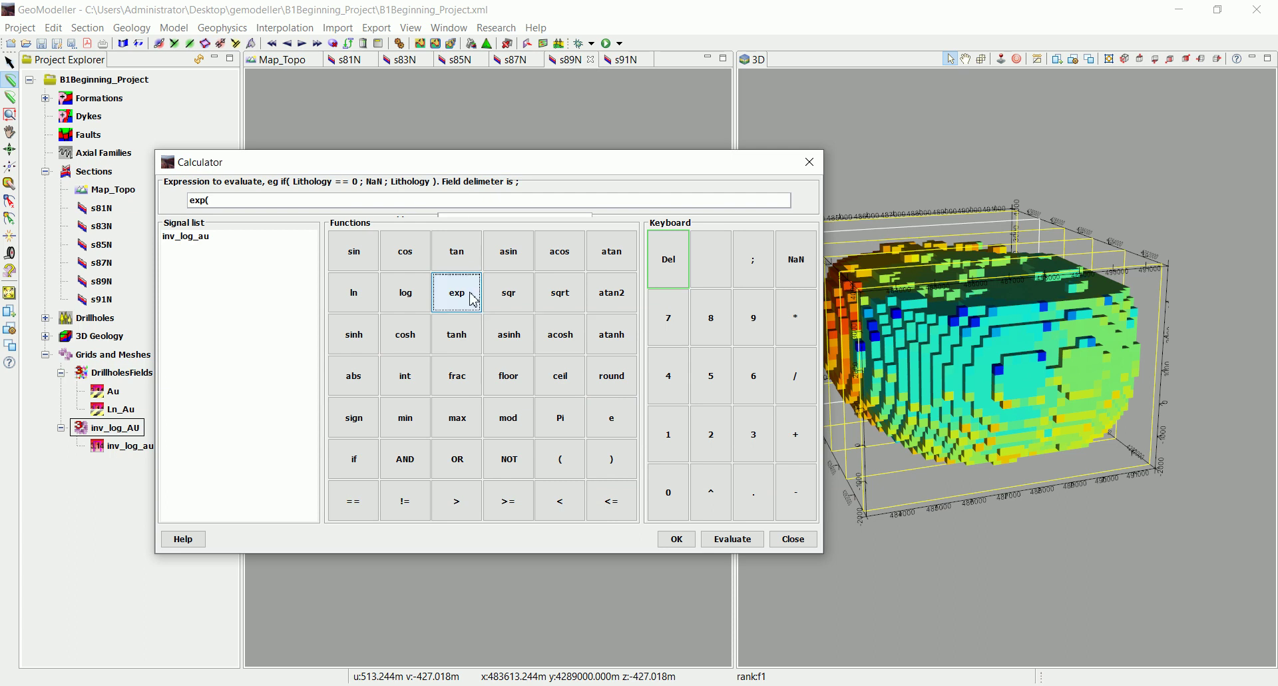
{"action": "double_click", "coordinate": [203, 238]}
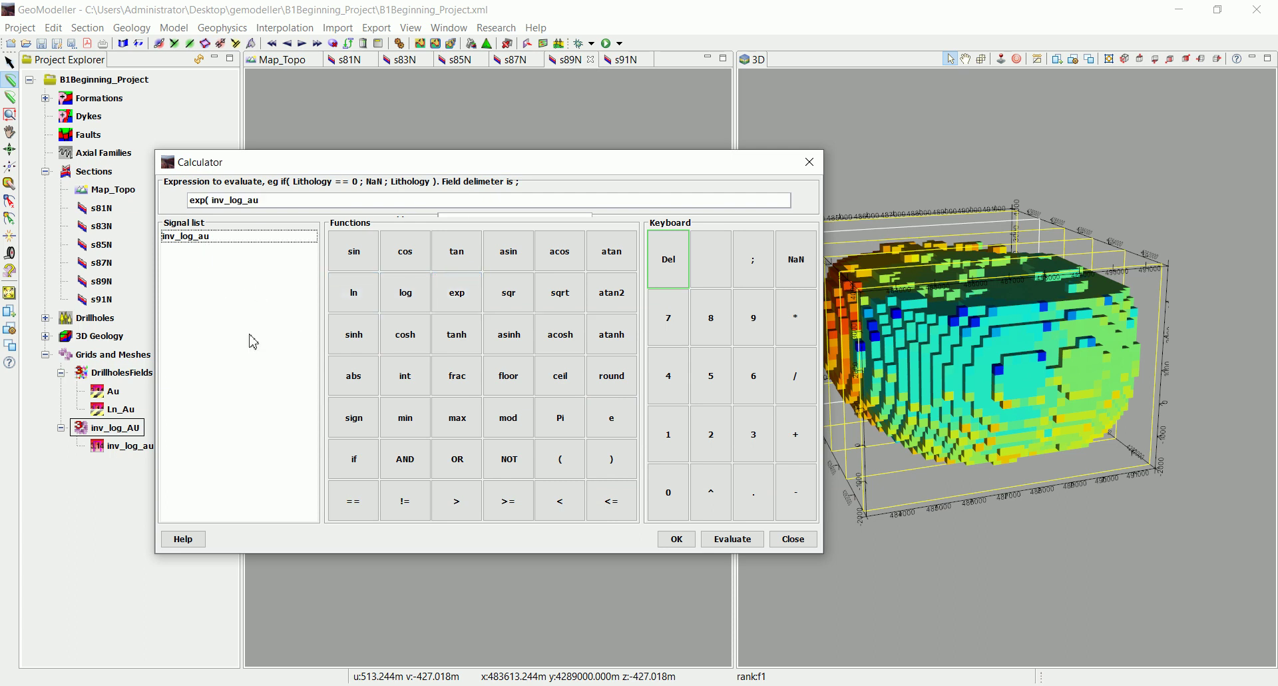
{"action": "left_click", "coordinate": [608, 462]}
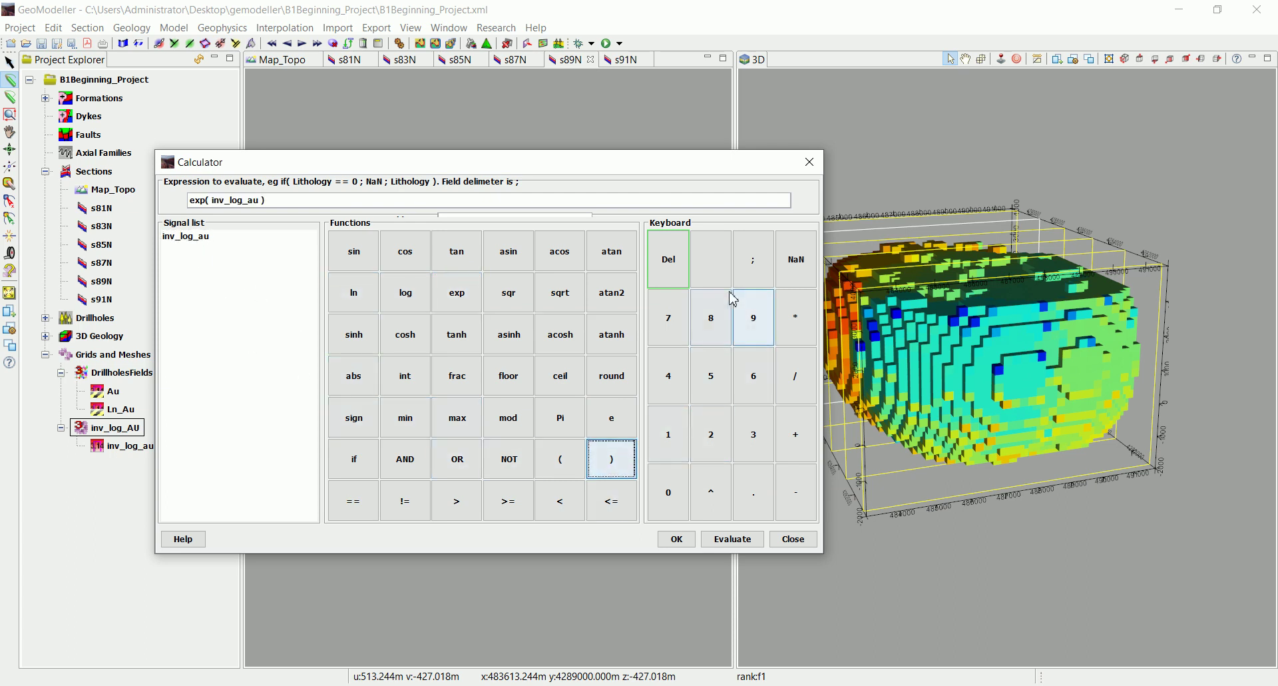
{"action": "left_click", "coordinate": [678, 538]}
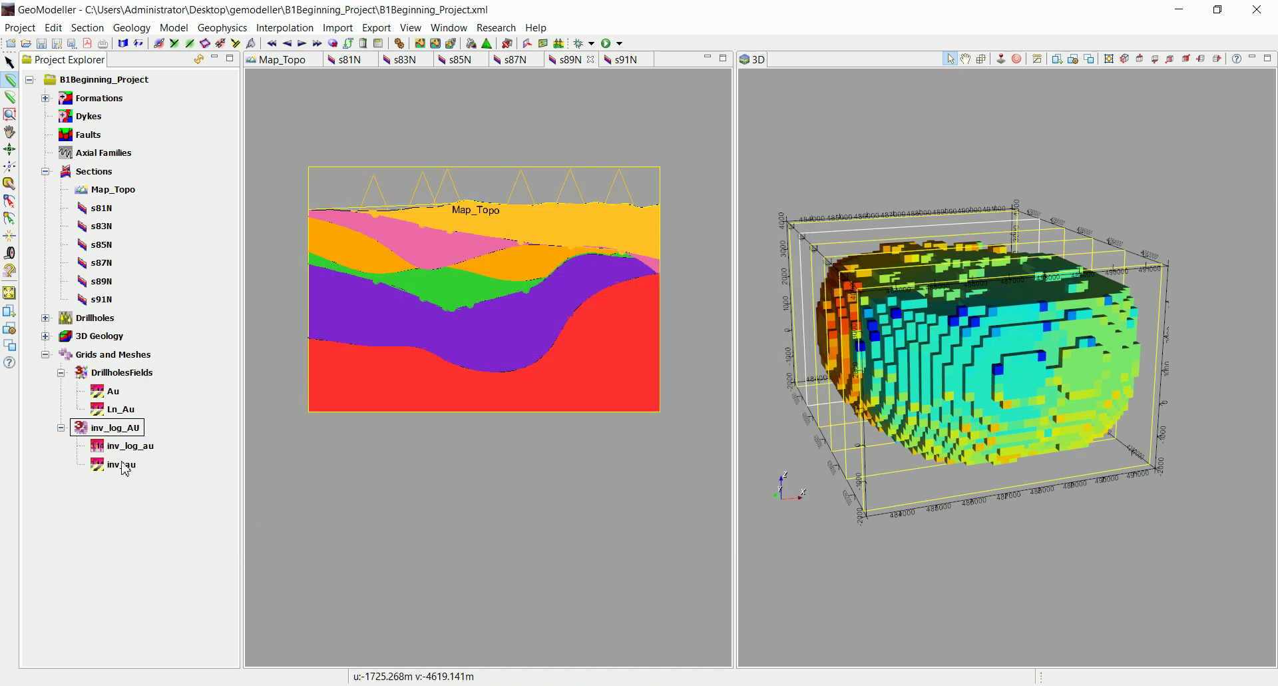
- Remove the inv_log_au field from all views
{"action": "left_click", "coordinate": [121, 464]}
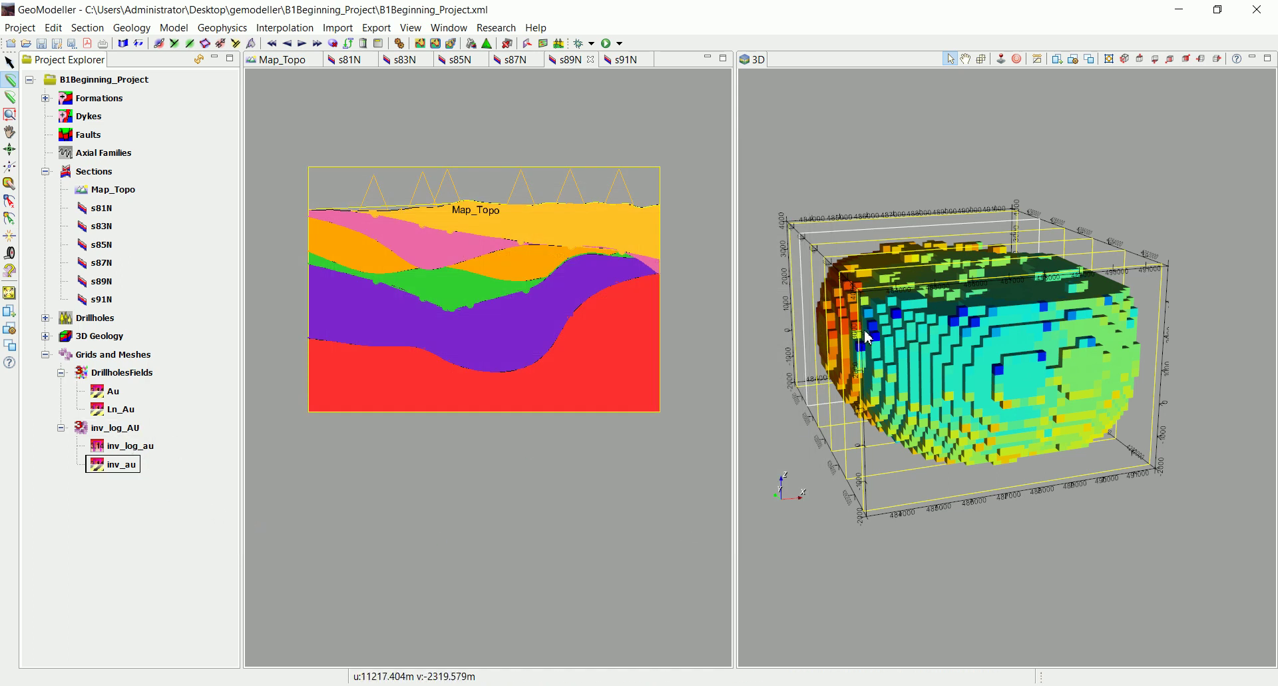
{"action": "right_click", "coordinate": [130, 455]}
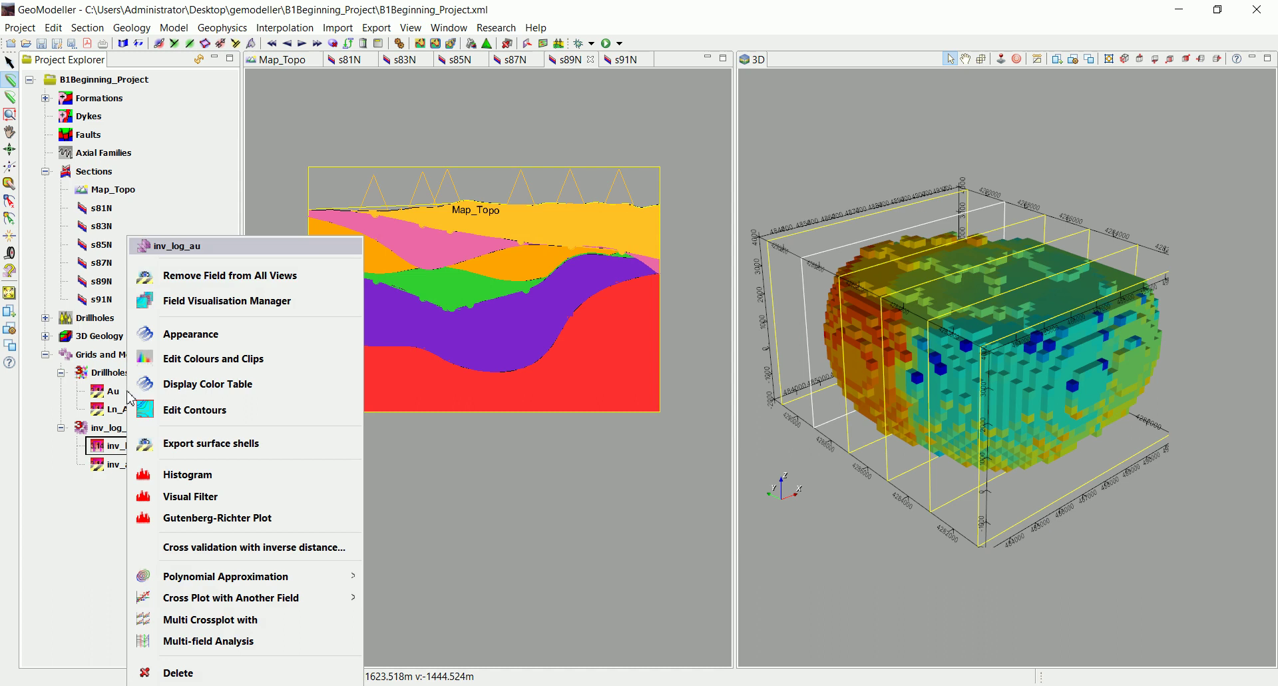
{"action": "left_click", "coordinate": [163, 275]}
- Enable View MeshGrid in 3D and all sections in 3D for the inv_au field
{"action": "right_click", "coordinate": [113, 472]}
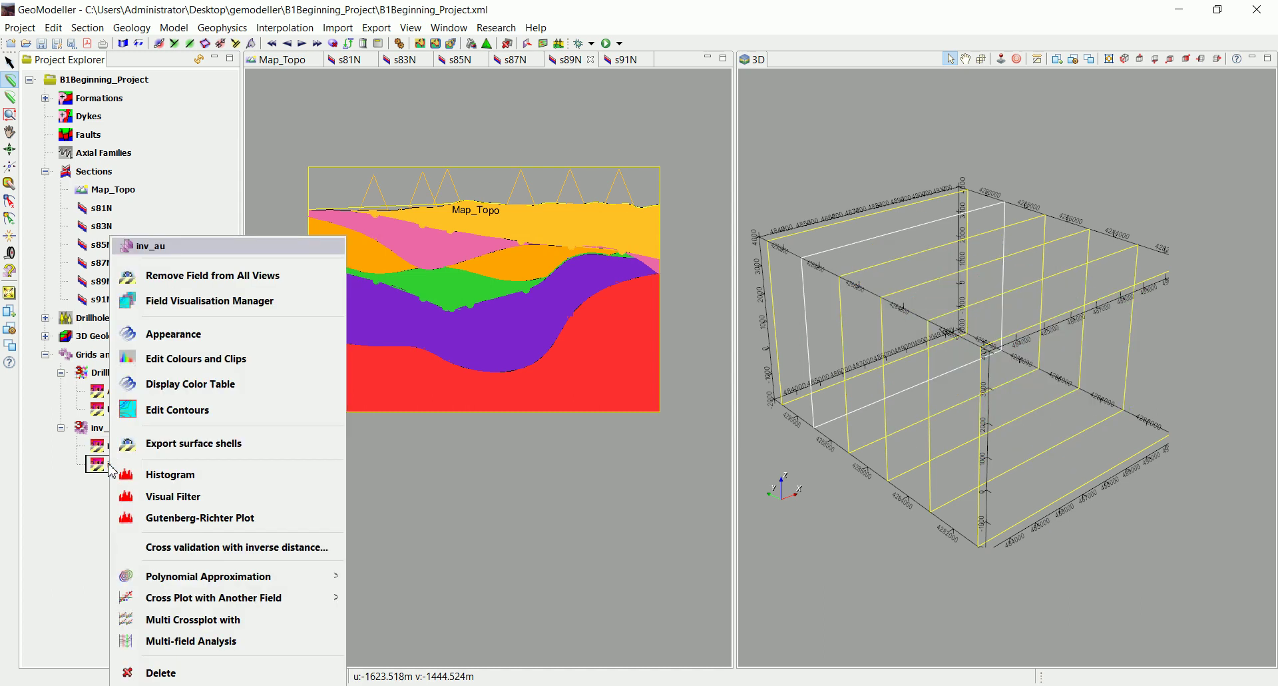
{"action": "left_click", "coordinate": [279, 328]}
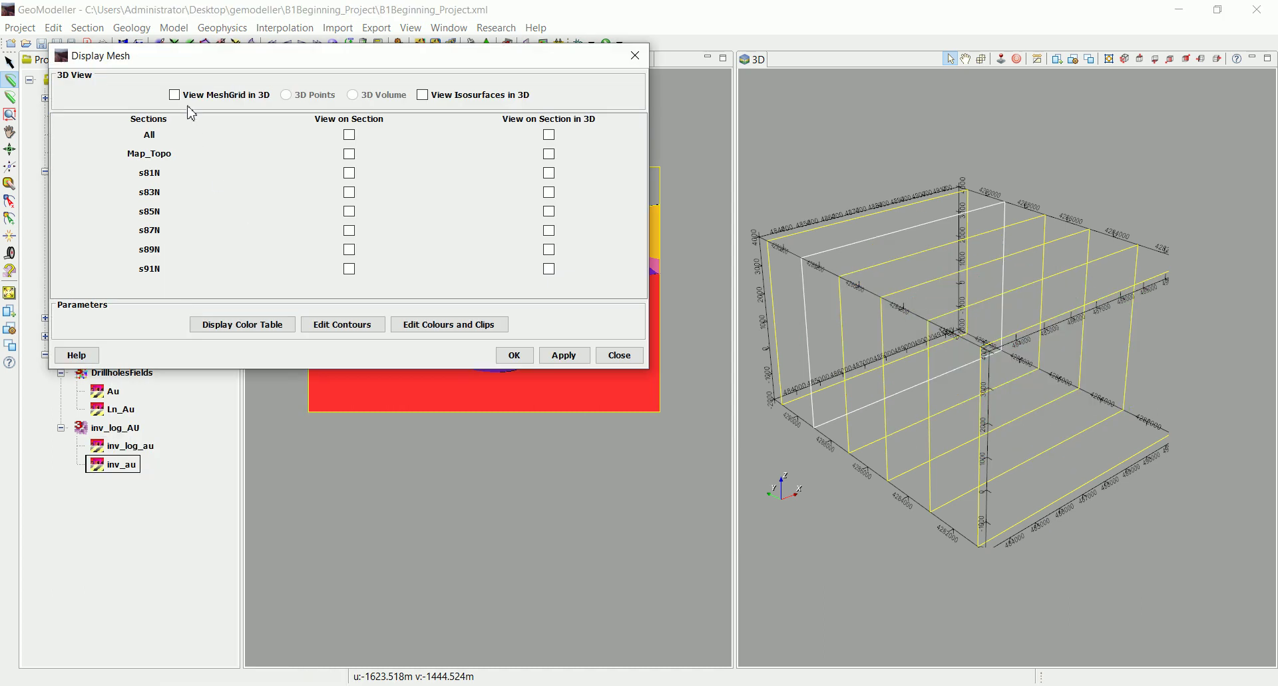
{"action": "left_click", "coordinate": [187, 96]}
{"action": "left_click", "coordinate": [549, 135]}
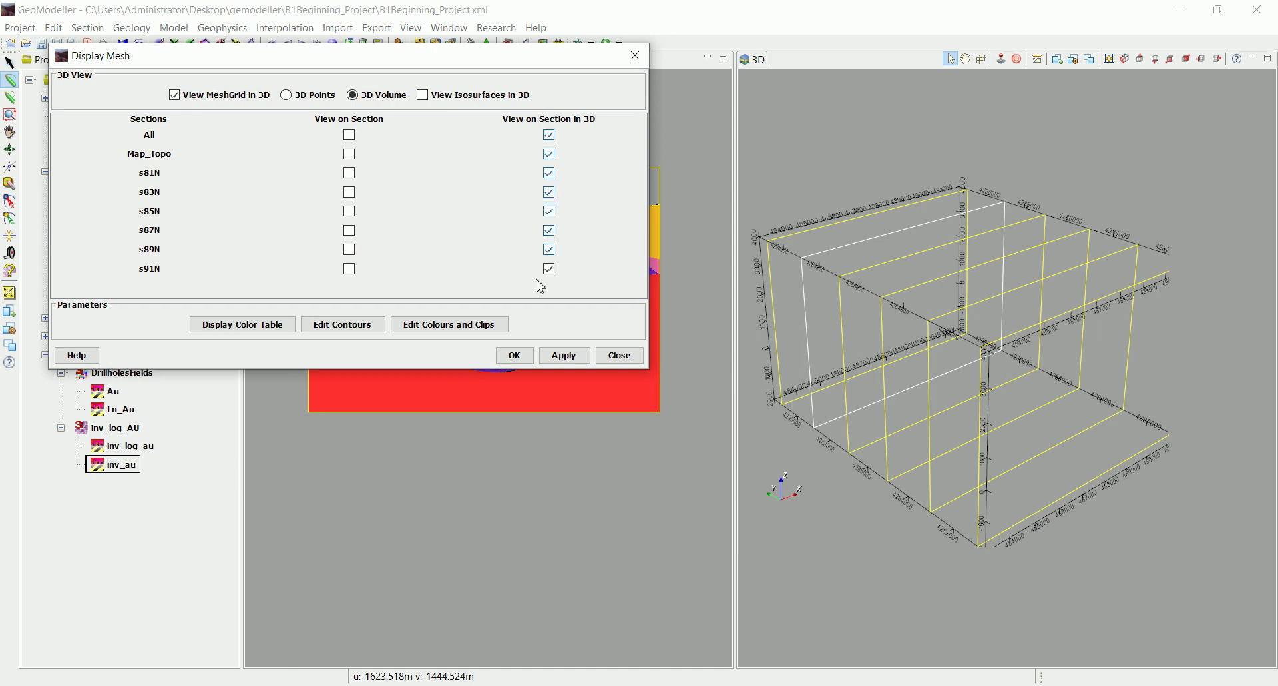
{"action": "left_click", "coordinate": [515, 355]}
{"action": "left_click_drag", "start_coordinate": [1032, 457], "coordinate": [1033, 363]}
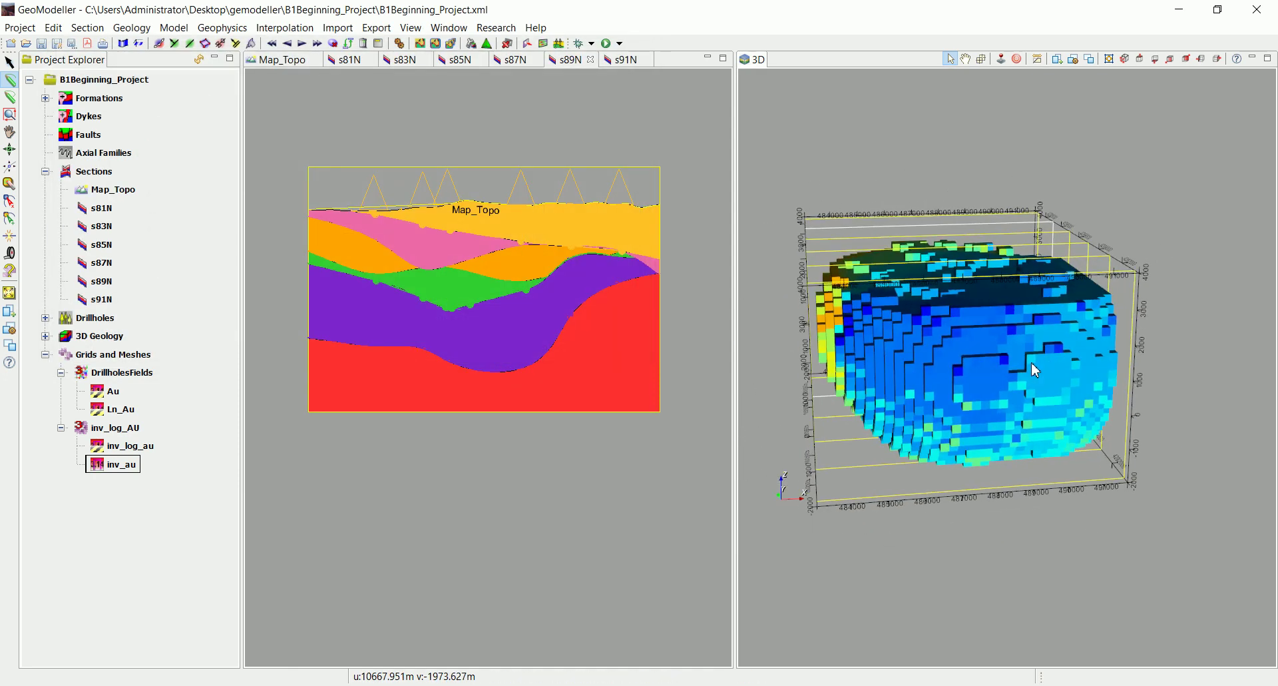
- Check the inv_au colour table, running roughly 1.0 to 6.5, then close it
{"action": "right_click", "coordinate": [109, 470]}
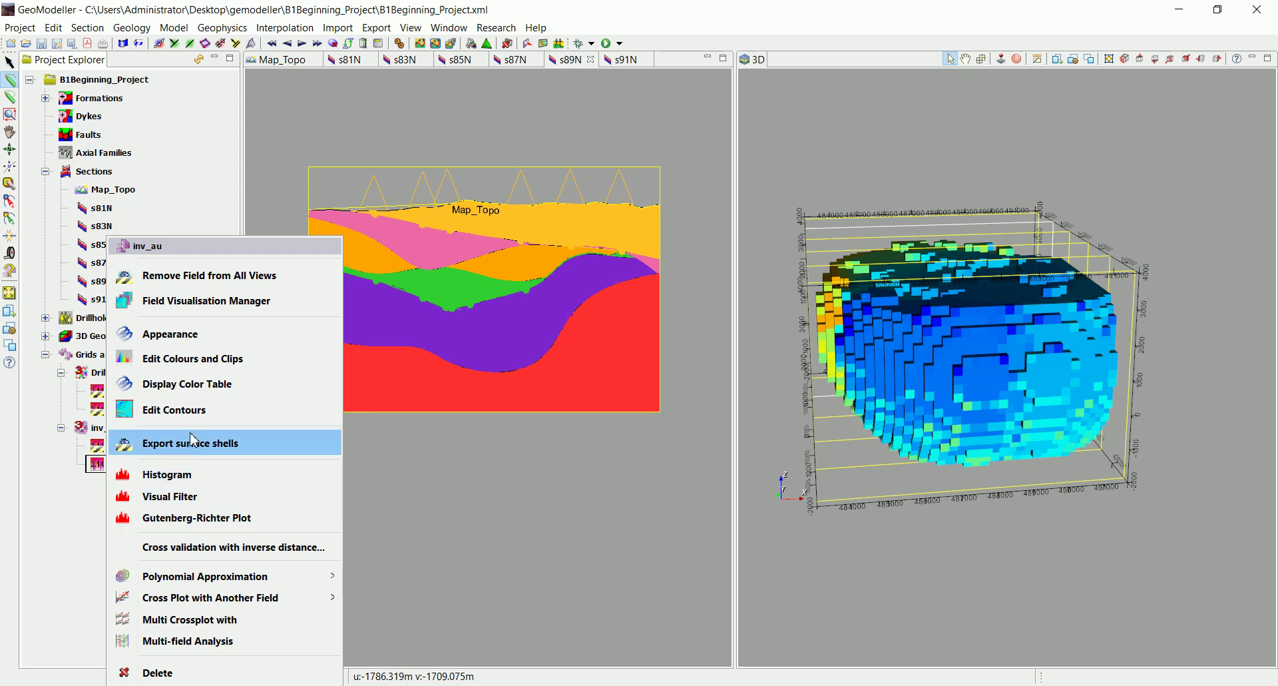
{"action": "left_click", "coordinate": [199, 385]}
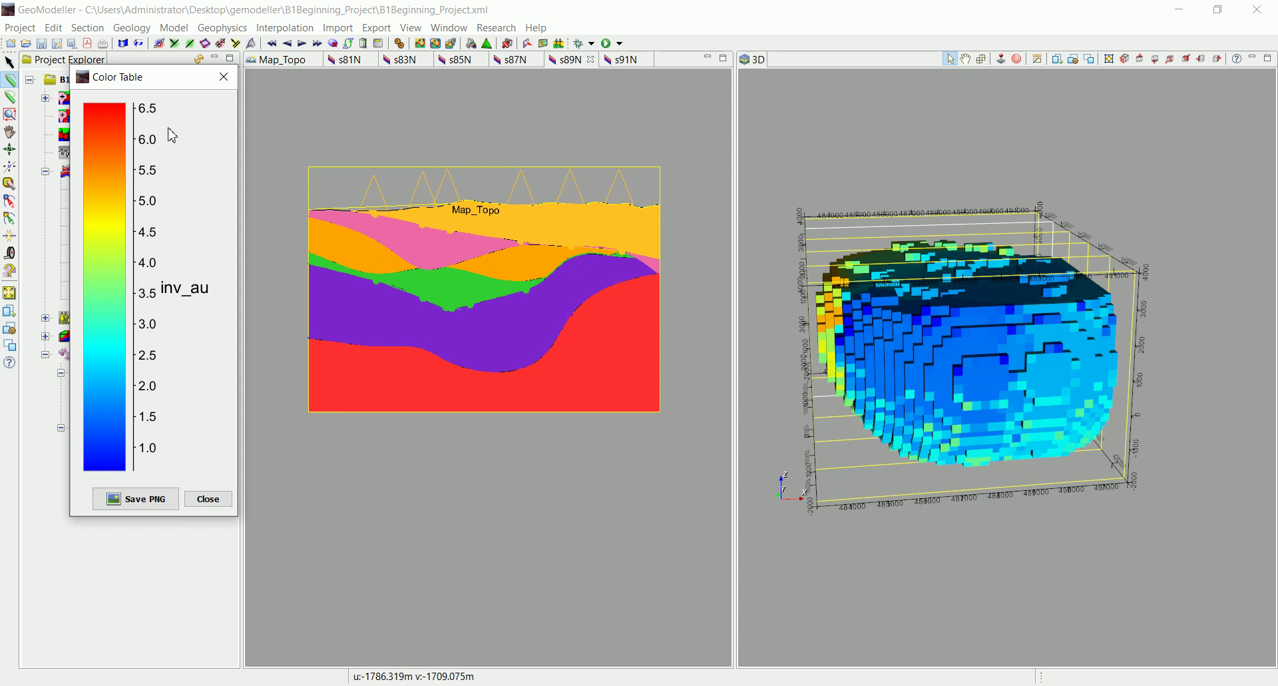
{"action": "left_click", "coordinate": [208, 500]}
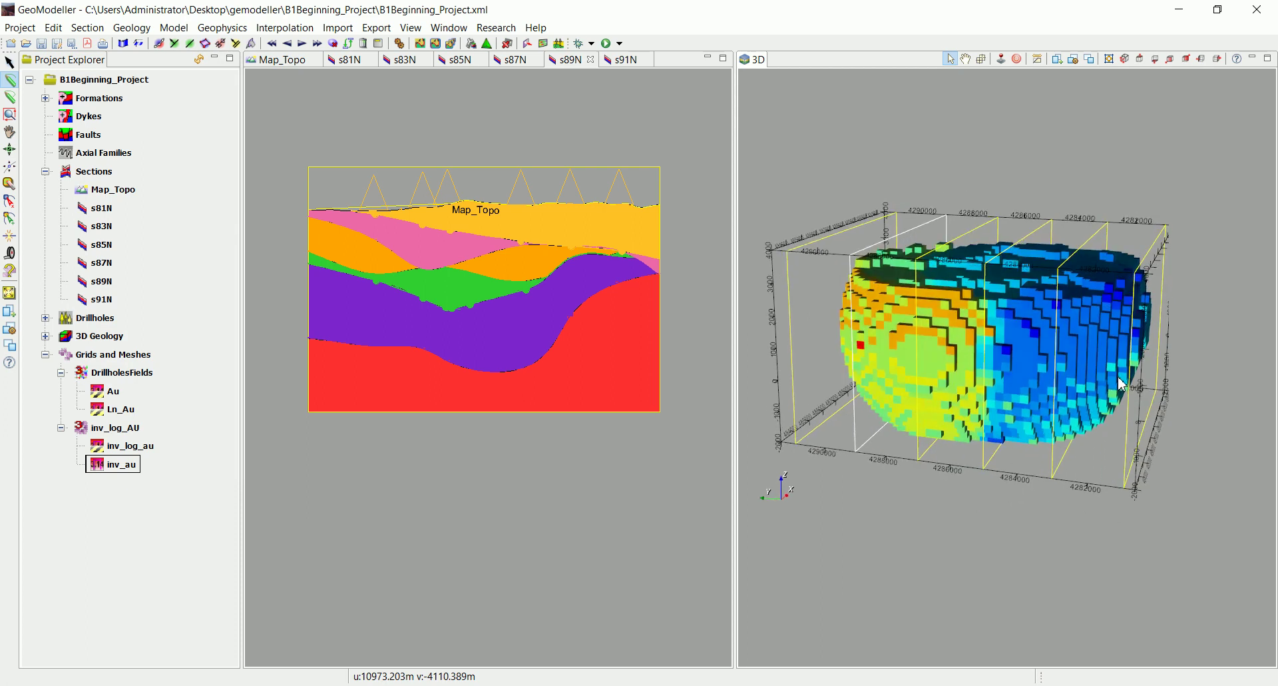